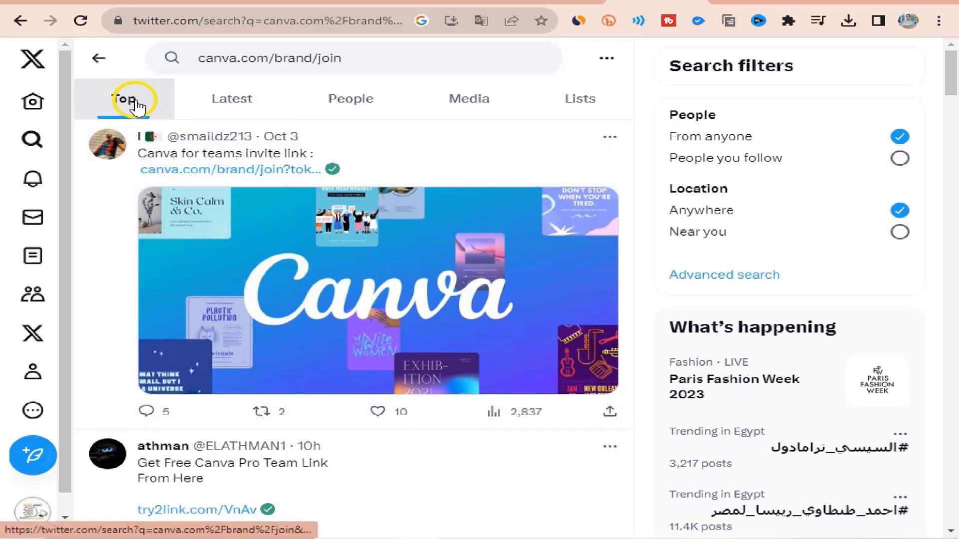
Find a Canva Pro team invite link among the top posts for canva.com/brand/join and join the Canva team through it.
scroll(272, 171, "down", 10)
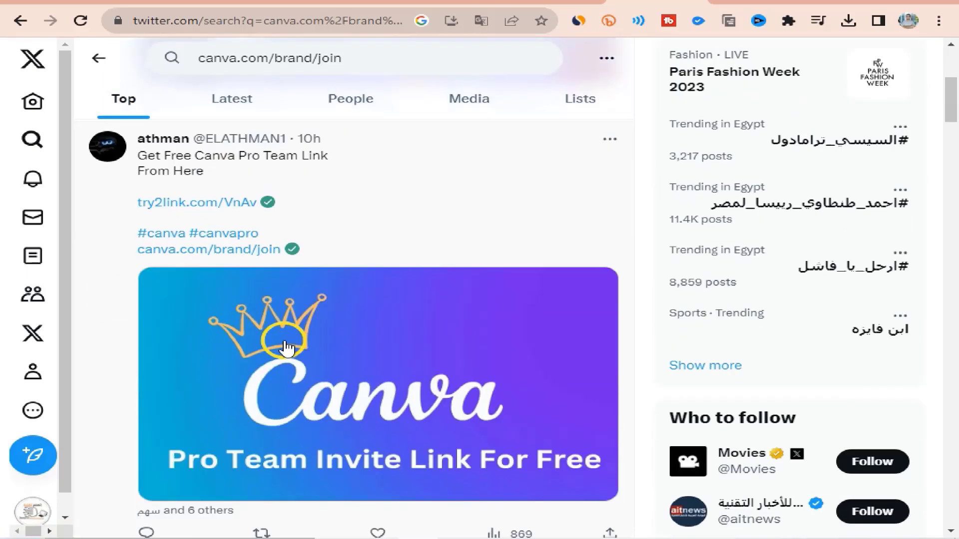
scroll(285, 347, "up", 6)
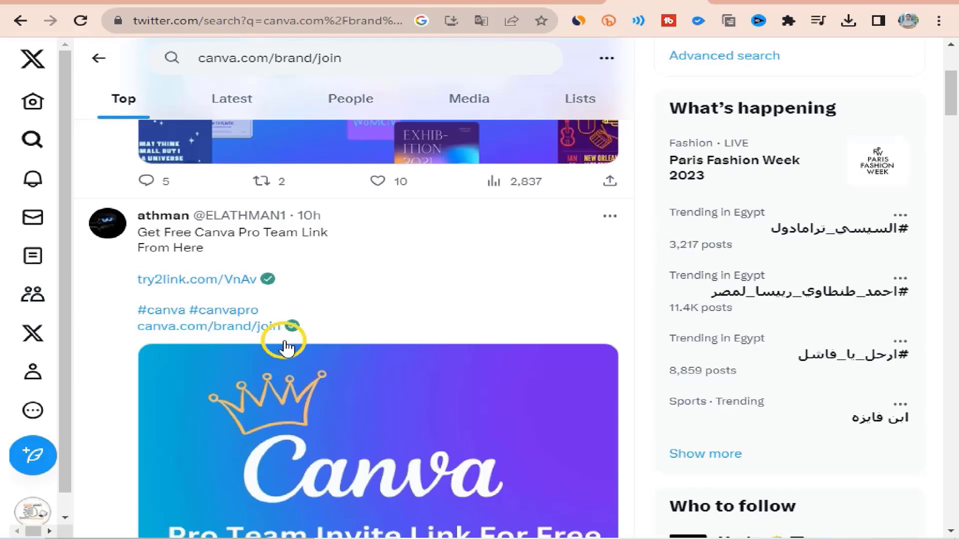
scroll(355, 348, "up", 3)
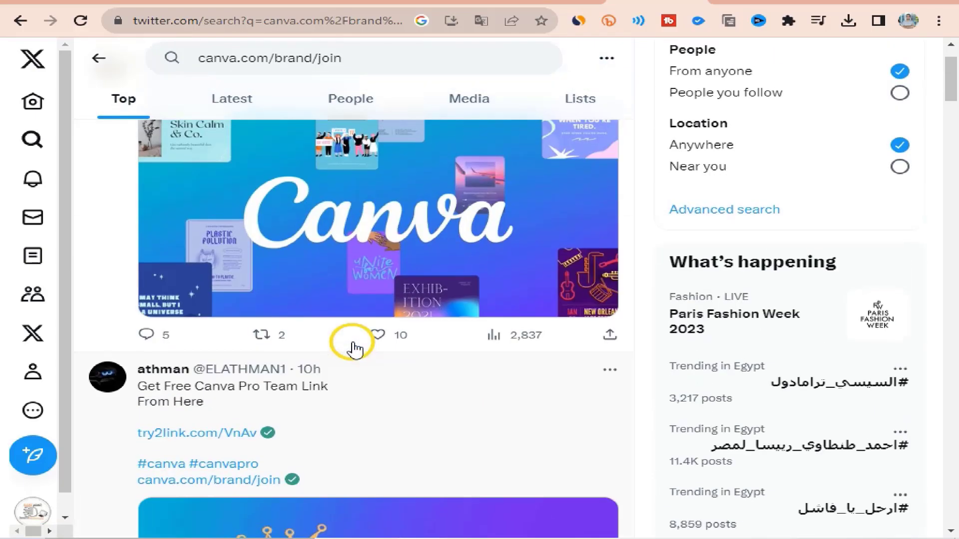
scroll(257, 176, "up", 2)
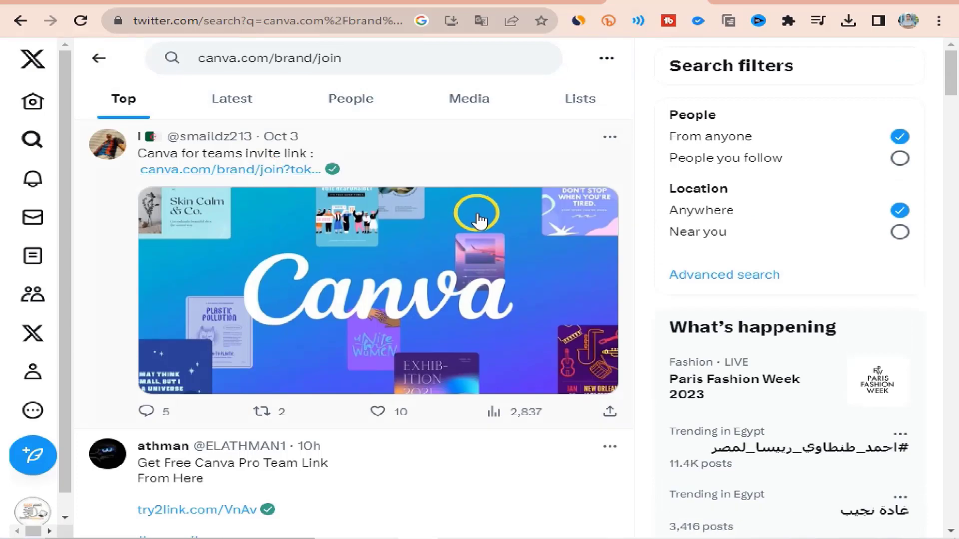
scroll(477, 218, "down", 3)
scroll(477, 218, "down", 17)
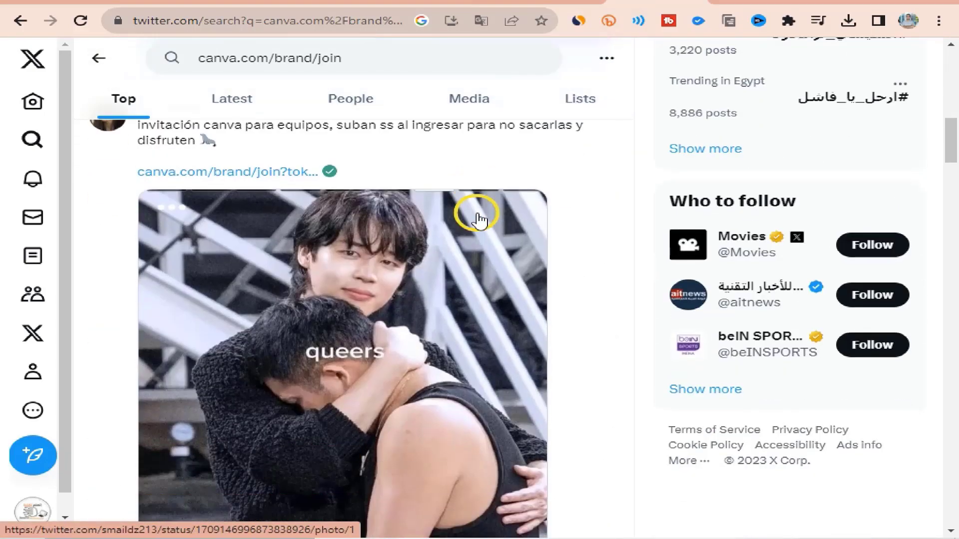
scroll(477, 218, "down", 5)
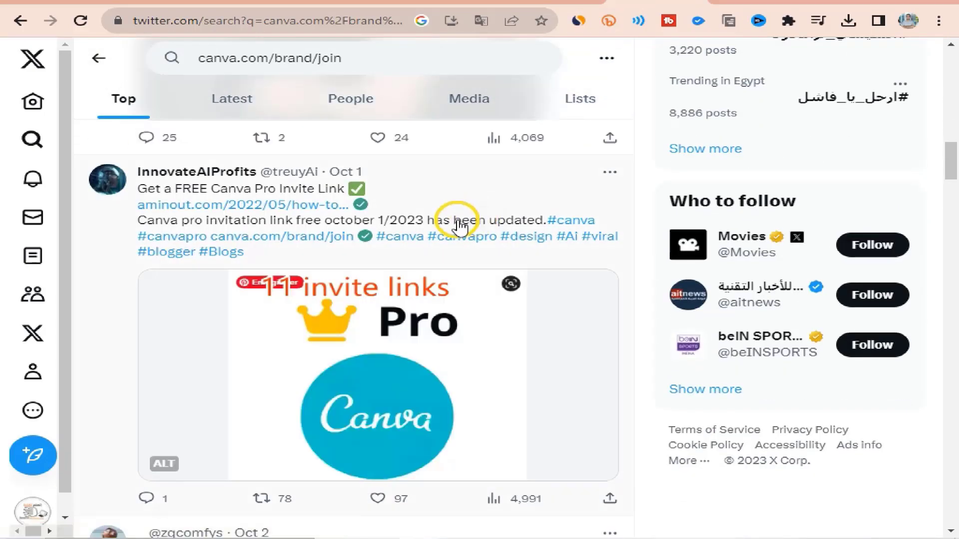
scroll(460, 227, "down", 15)
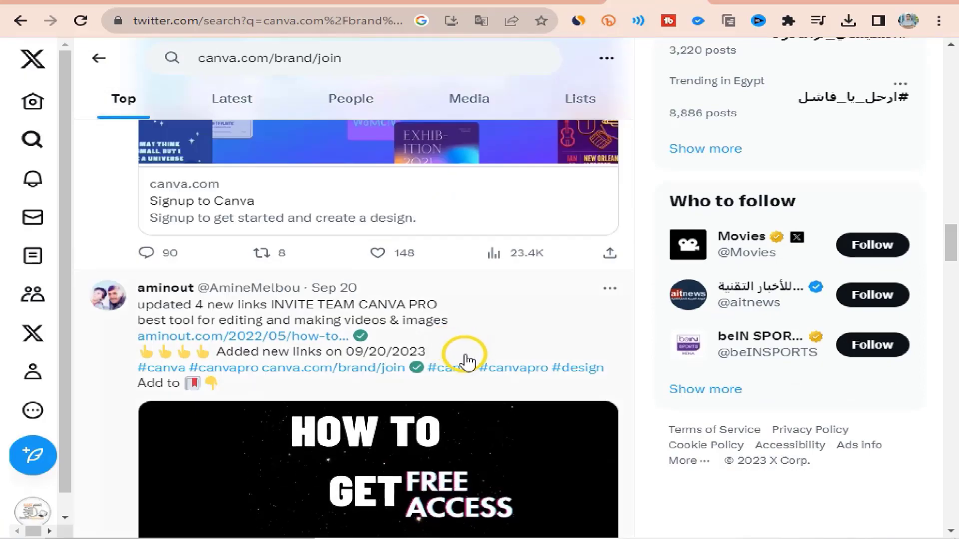
scroll(464, 360, "down", 10)
left_click(278, 300)
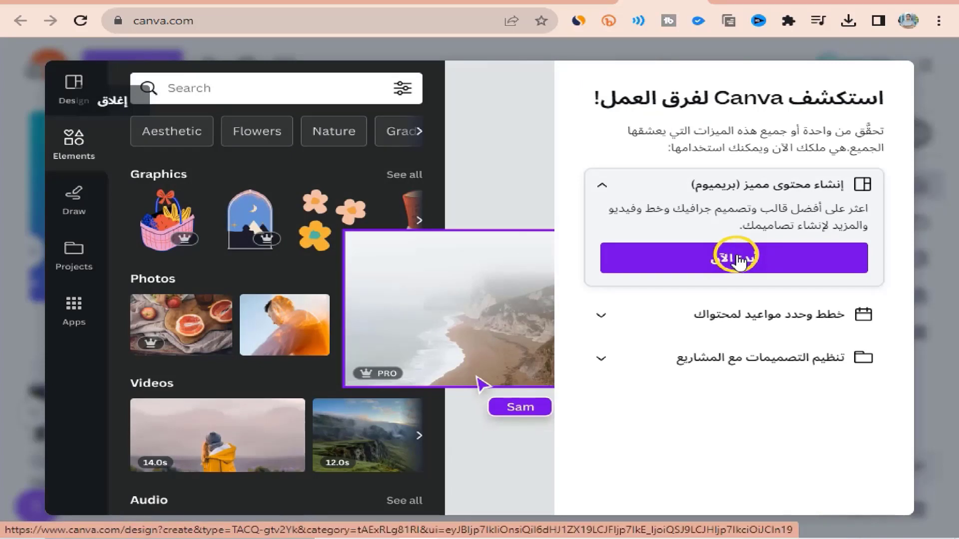
left_click(739, 260)
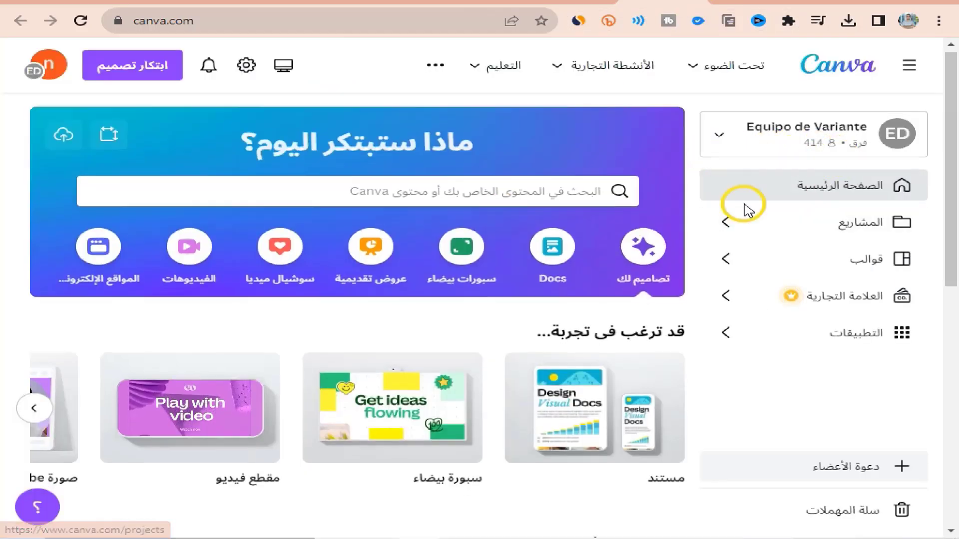
Create a blank video design of 1920 × 1080 pixels from the suggested design types on the home page.
scroll(743, 204, "down", 1)
scroll(419, 443, "down", 1)
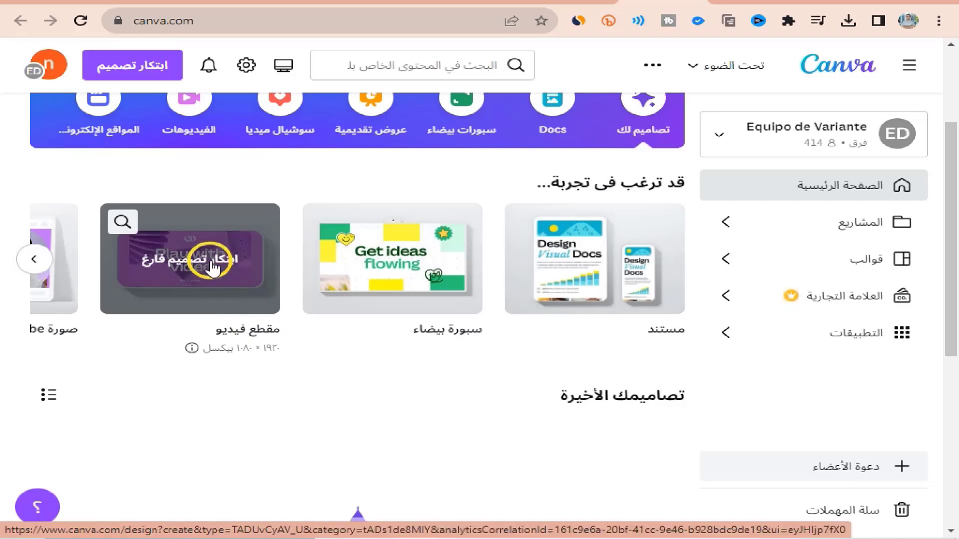
left_click(223, 289)
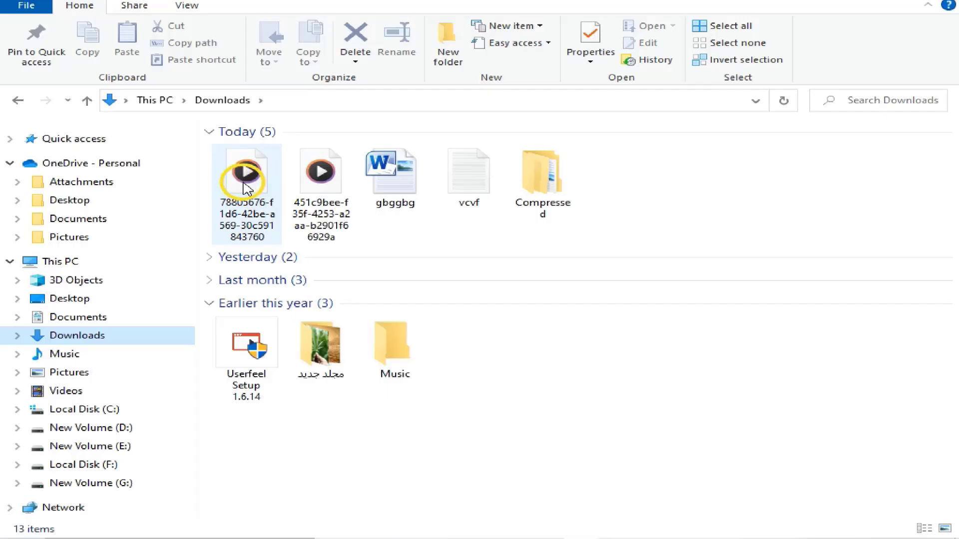
Upload the avatar presenter video from the Downloads folder onto the blank Canva page and pause its playback.
left_click(408, 538)
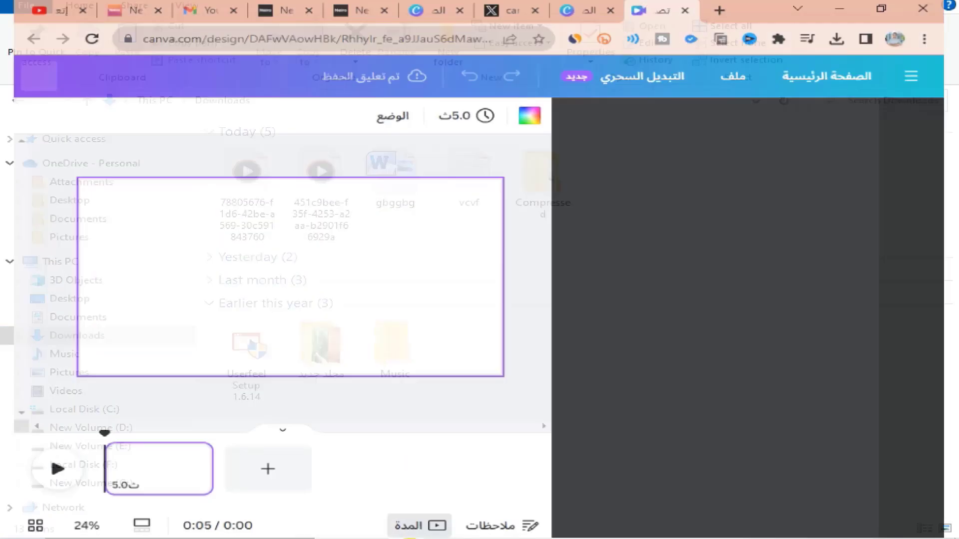
left_click(577, 537)
left_click(277, 187)
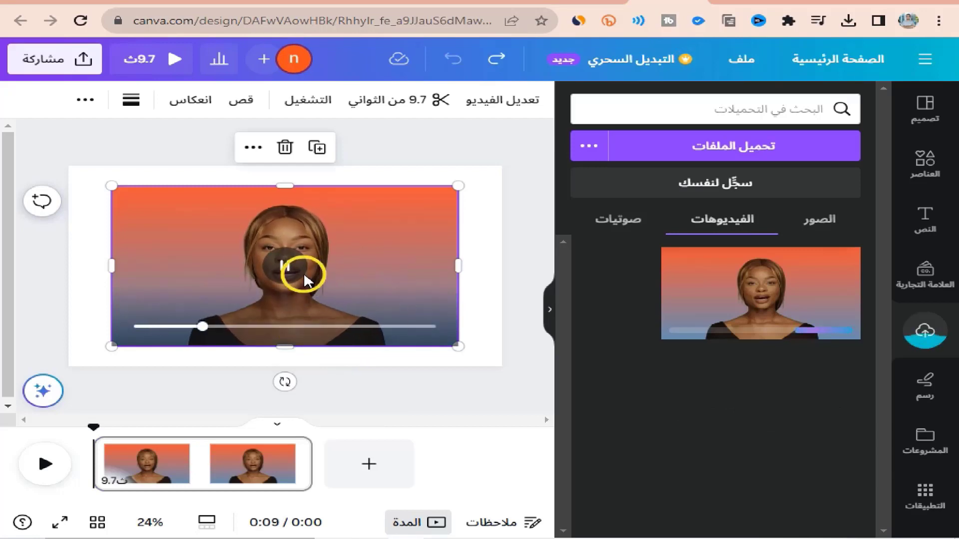
left_click(287, 267)
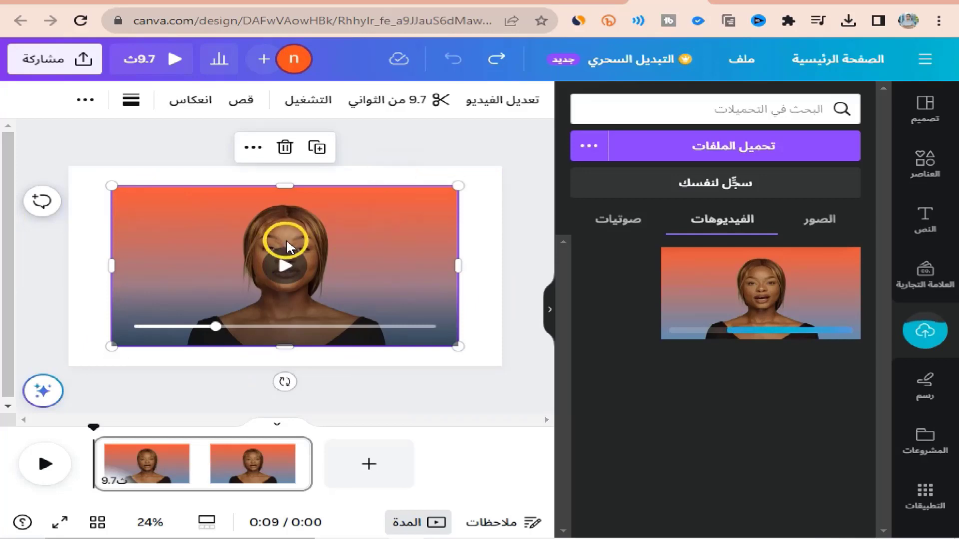
Set the presenter video as the page background and select it to control its playback.
right_click(273, 216)
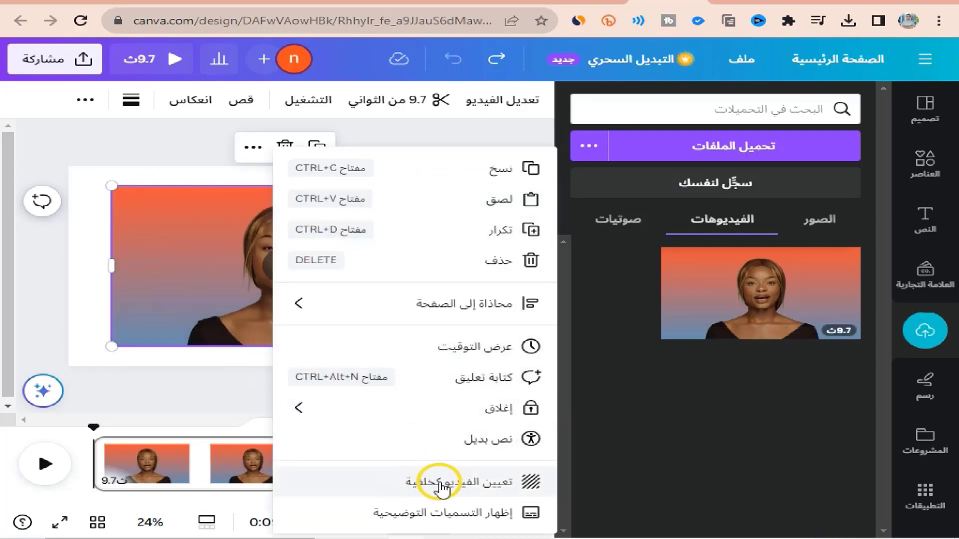
left_click(412, 490)
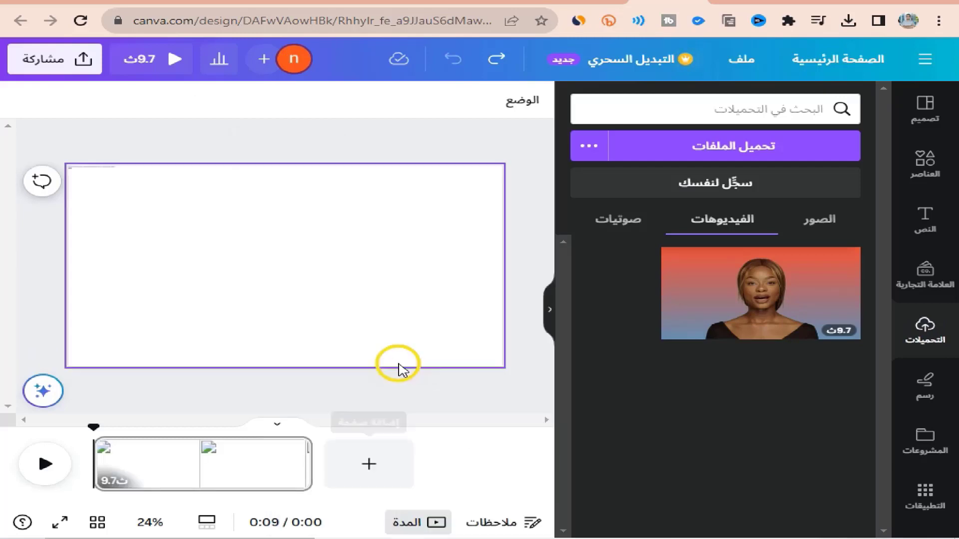
left_click(274, 278)
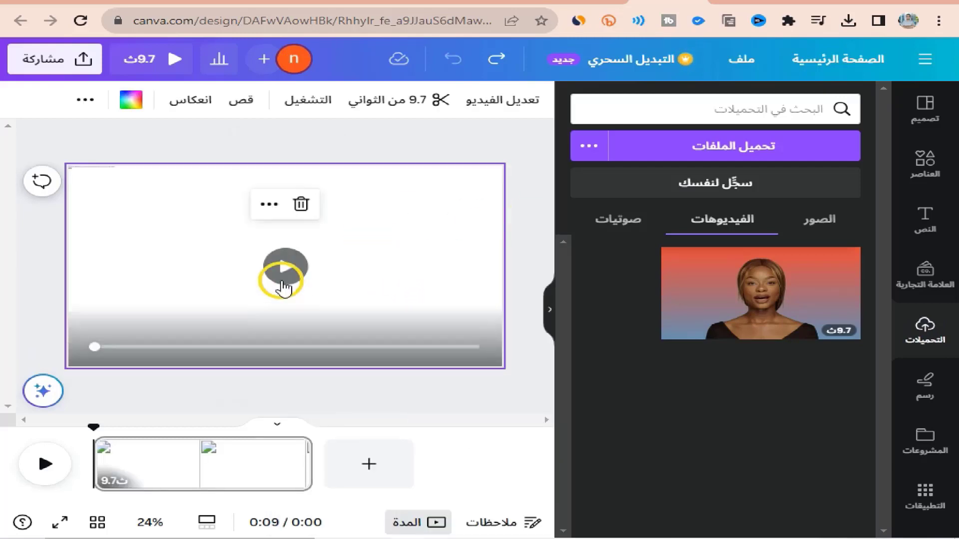
left_click(284, 279)
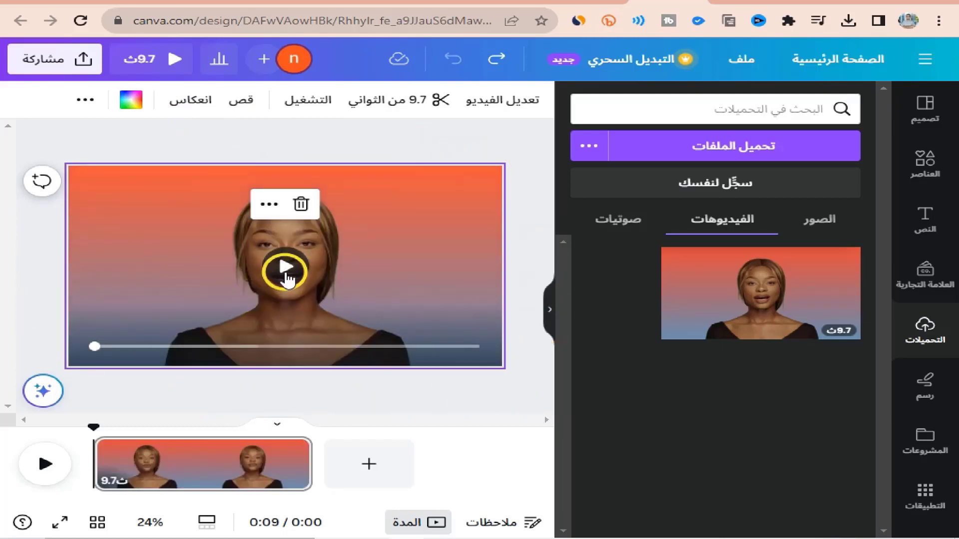
Detach the presenter video from the page background.
right_click(349, 215)
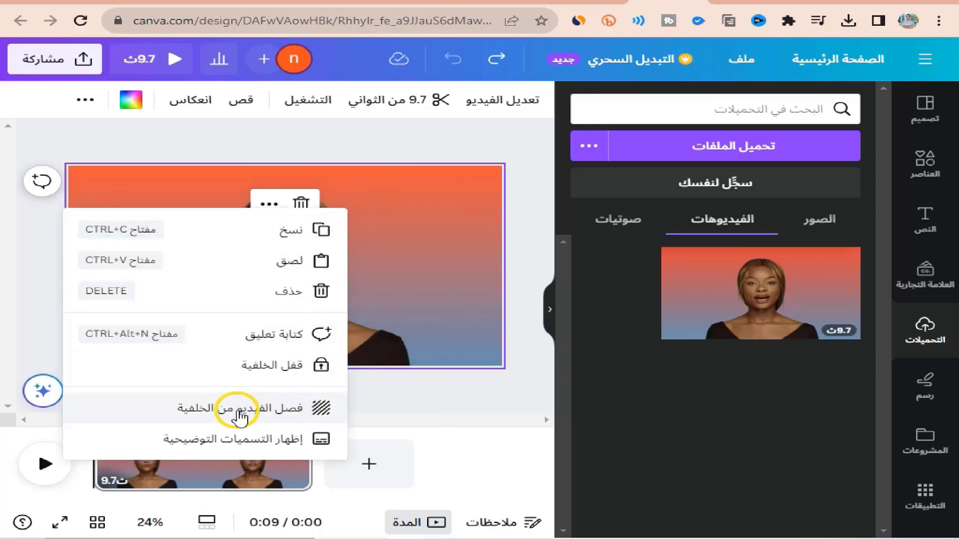
left_click(376, 174)
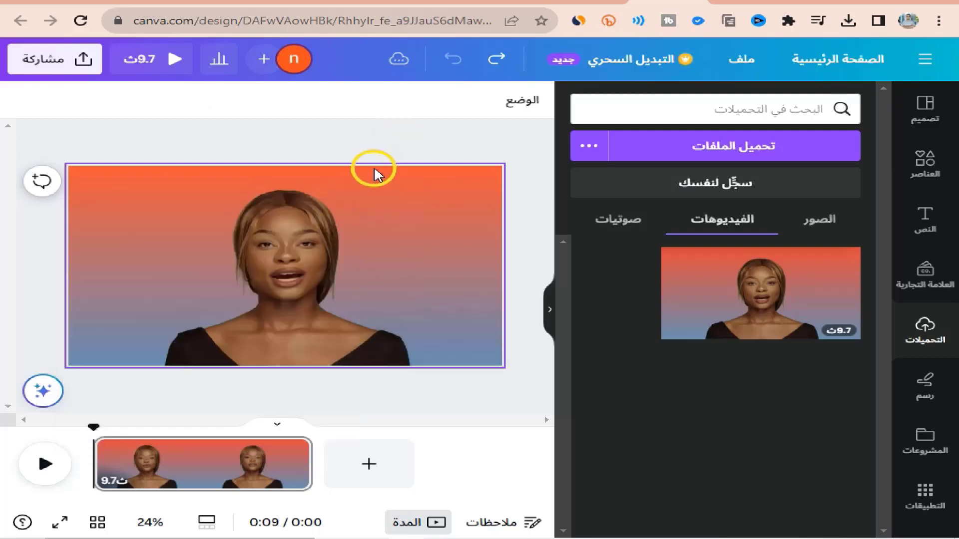
right_click(205, 193)
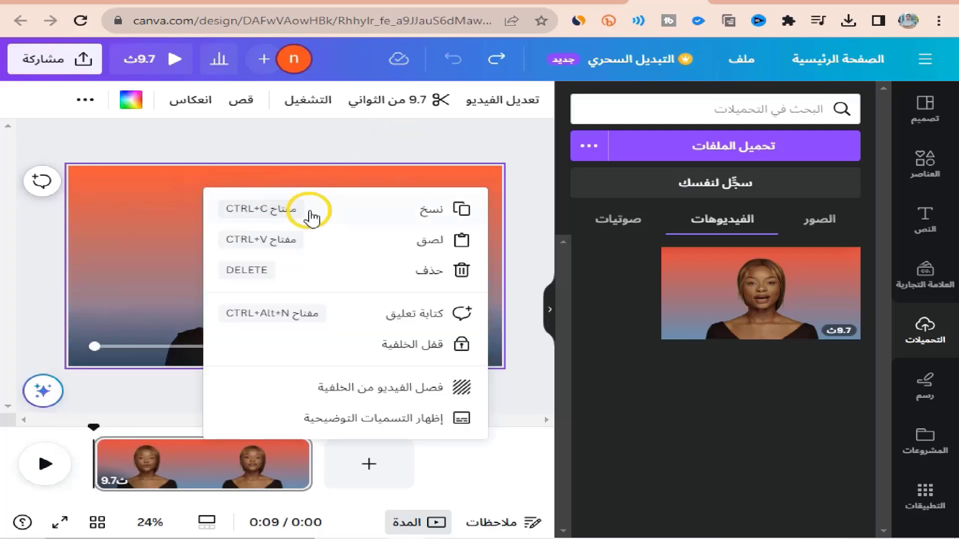
left_click(353, 402)
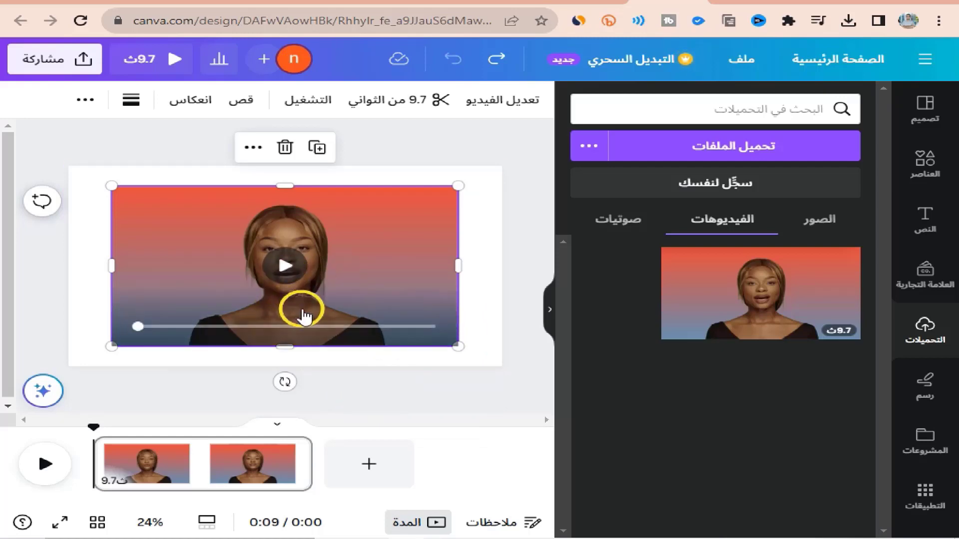
Set the detached presenter video as the page background again.
right_click(343, 318)
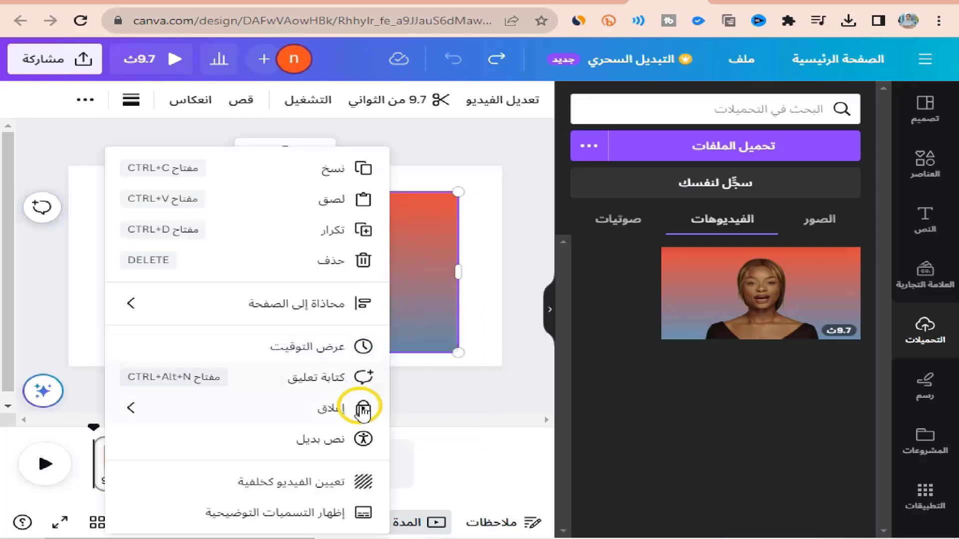
left_click(340, 482)
right_click(381, 258)
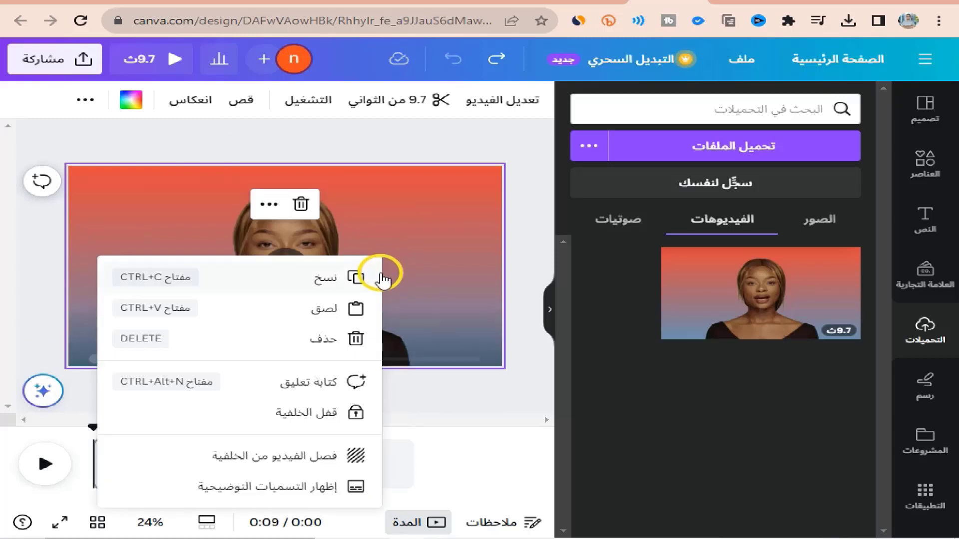
left_click(356, 412)
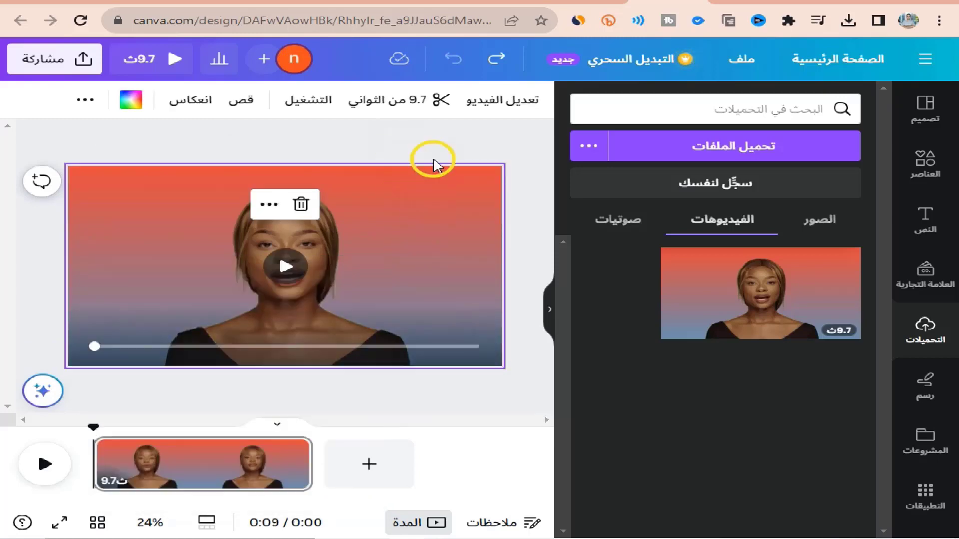
Apply the Background Remover to the presenter video and detach the cut-out from the page background.
left_click(492, 106)
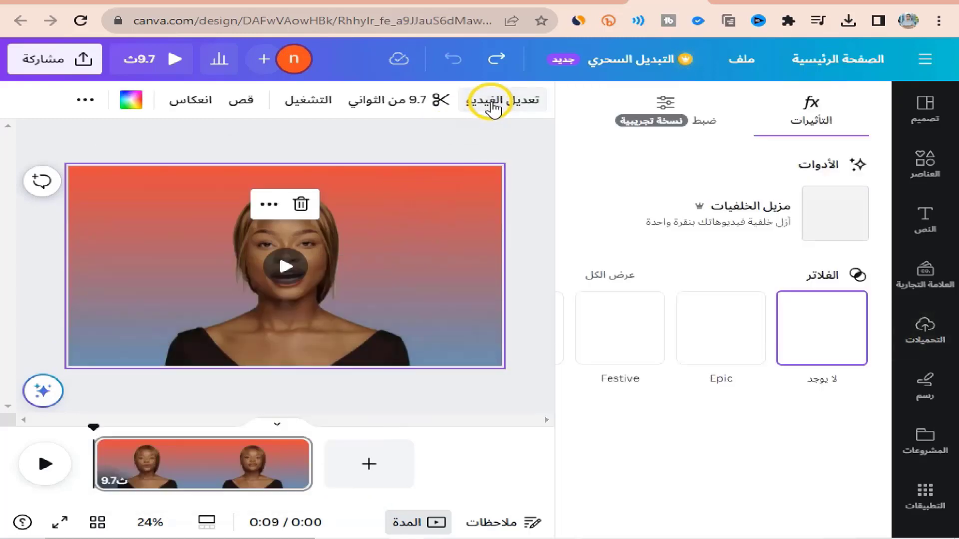
left_click(731, 233)
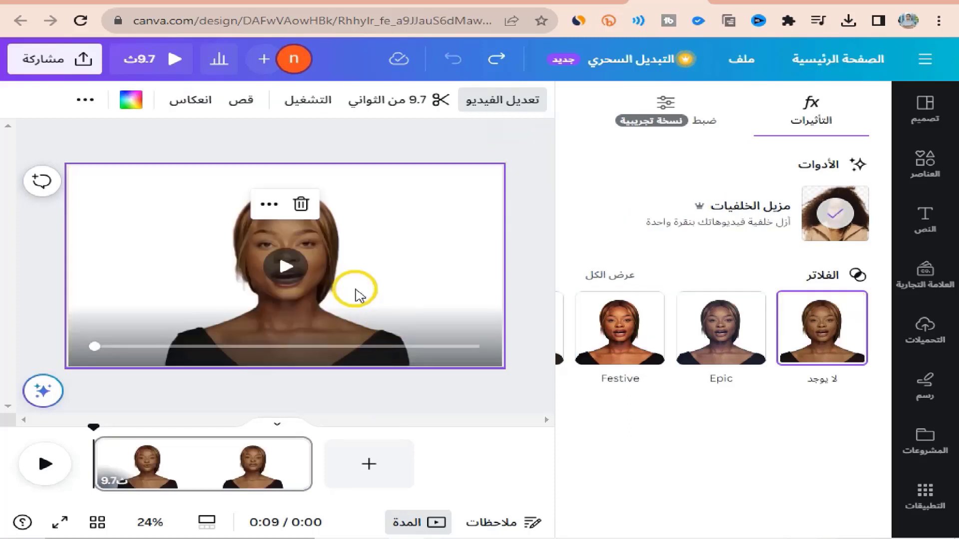
right_click(372, 272)
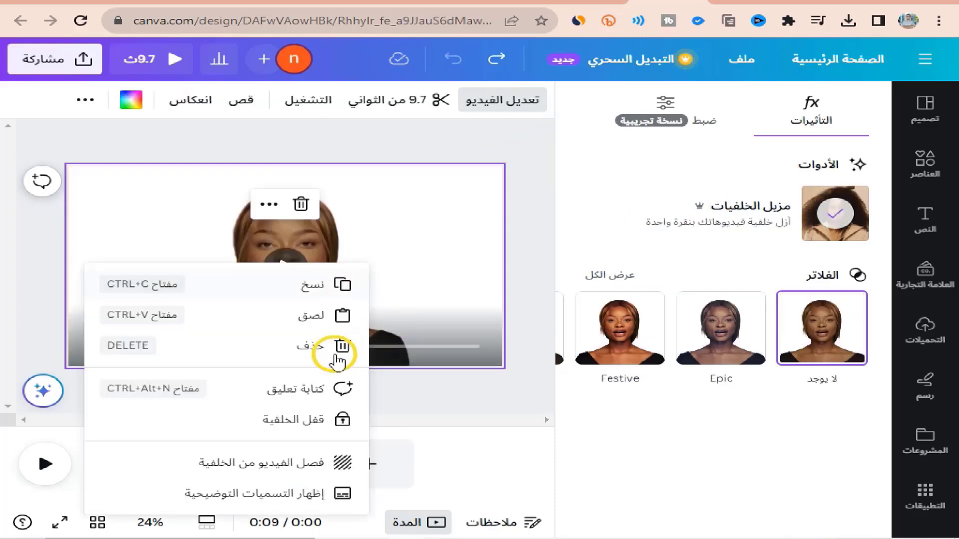
left_click(331, 464)
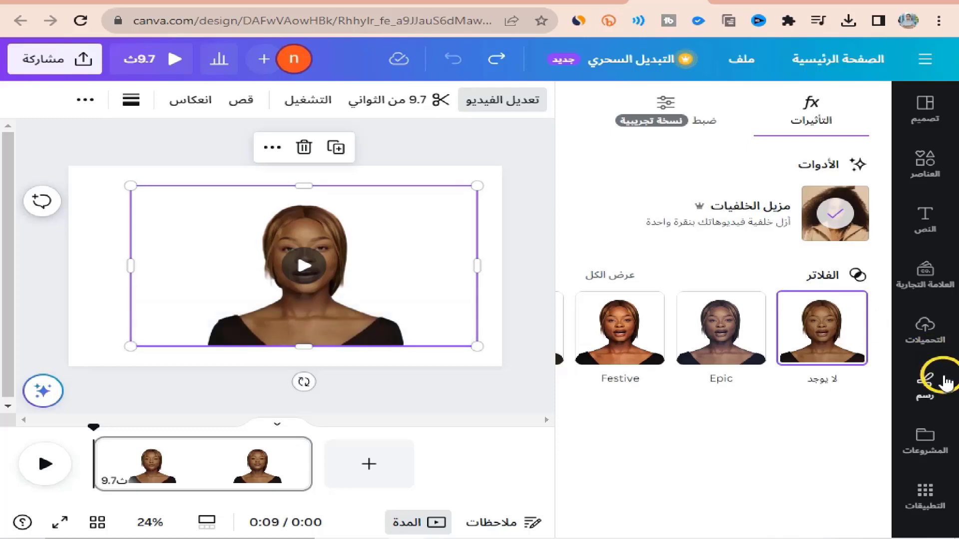
Search the stock videos in the apps section for "ai" and browse the clips for a new background.
left_click(925, 492)
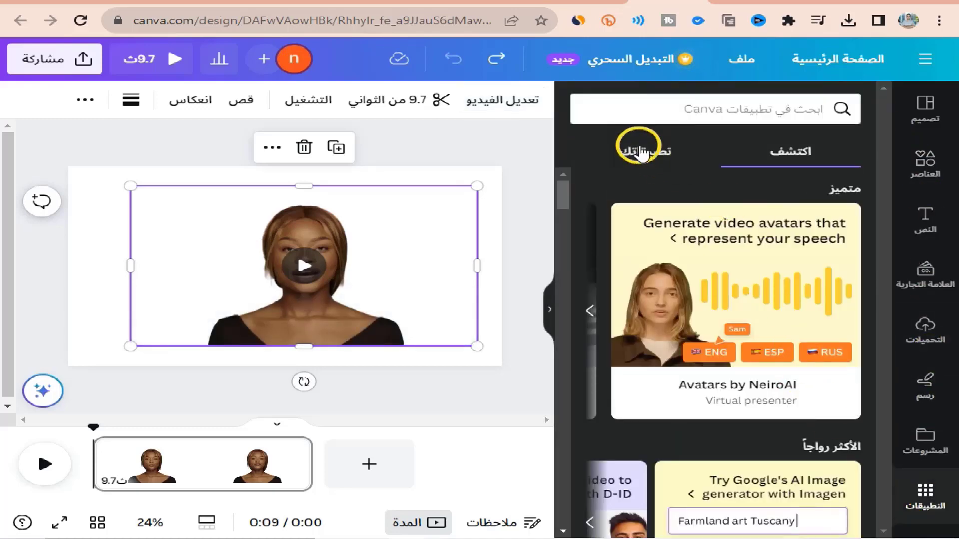
left_click(641, 153)
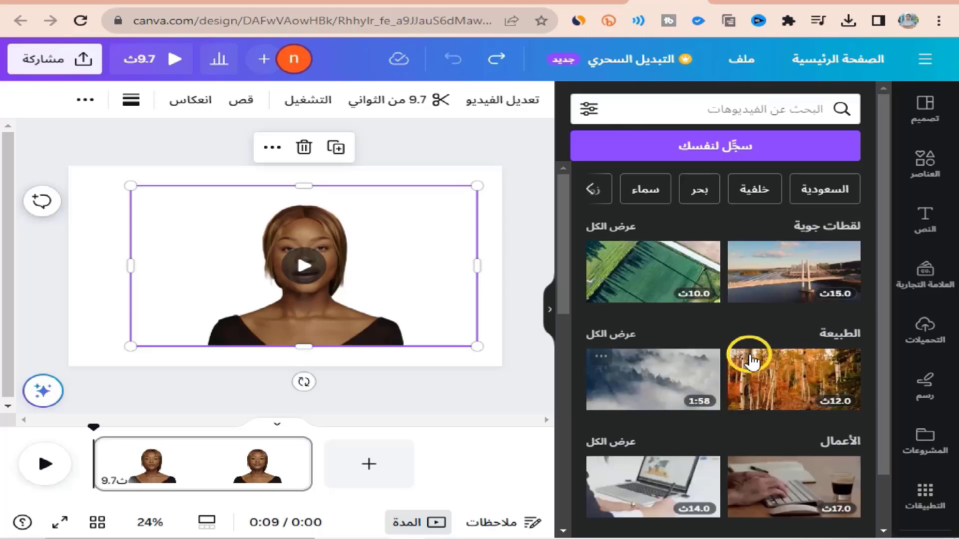
left_click(751, 110)
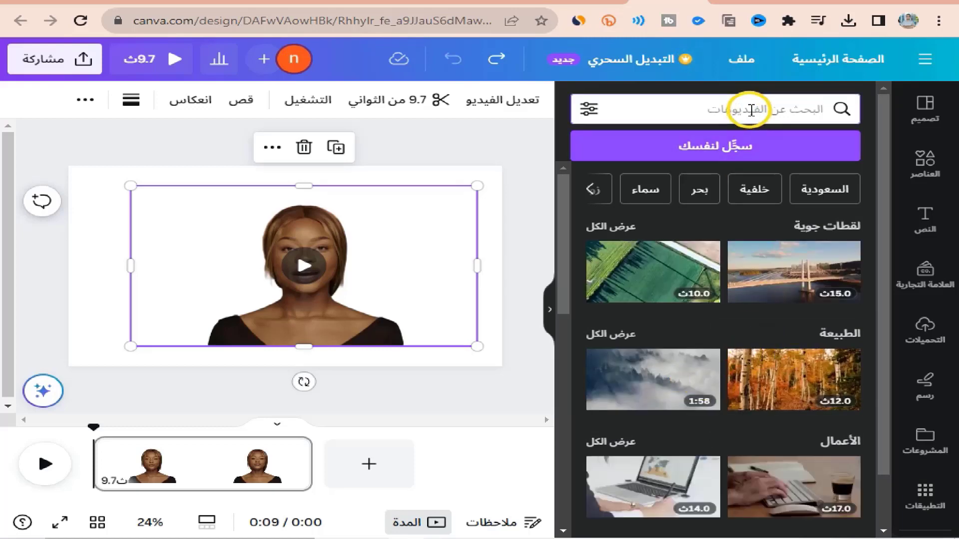
type("ai")
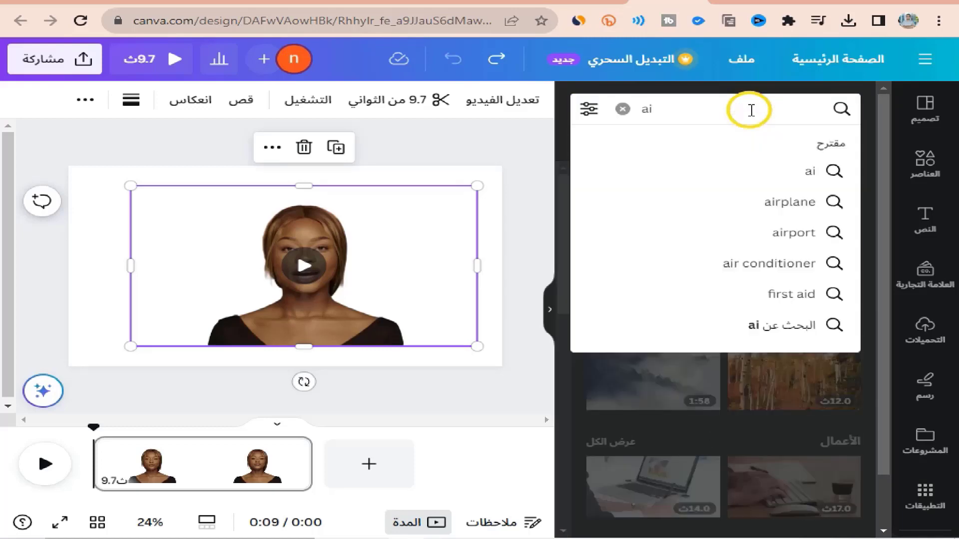
key("Return")
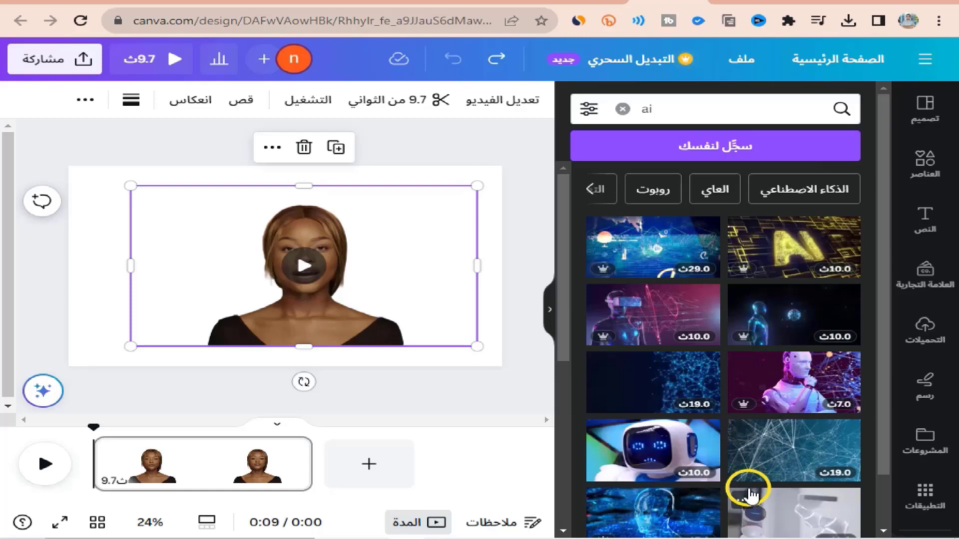
scroll(751, 495, "down", 3)
scroll(754, 481, "up", 3)
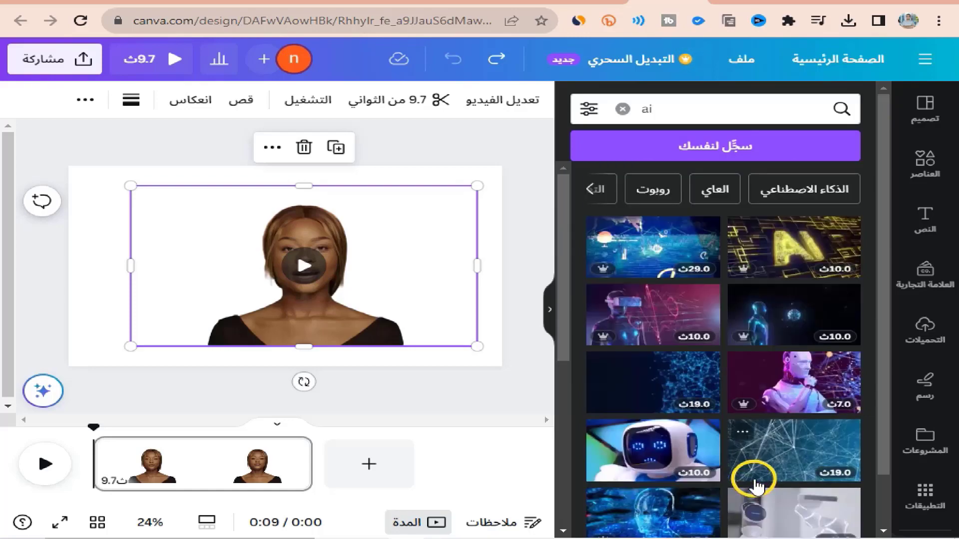
Try the 29-second blue AI stock clip as the page background and detach it again.
left_click_drag(672, 248, 214, 278)
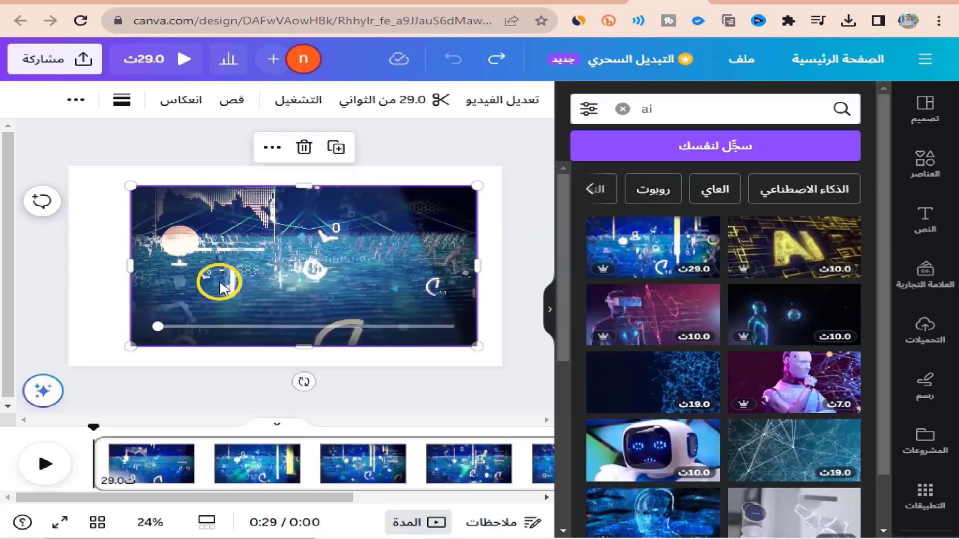
right_click(214, 270)
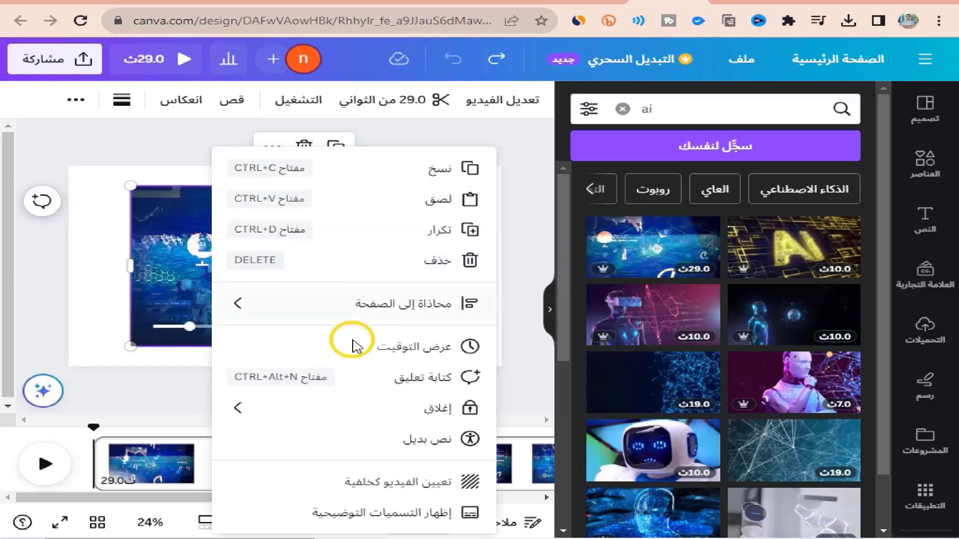
left_click(419, 481)
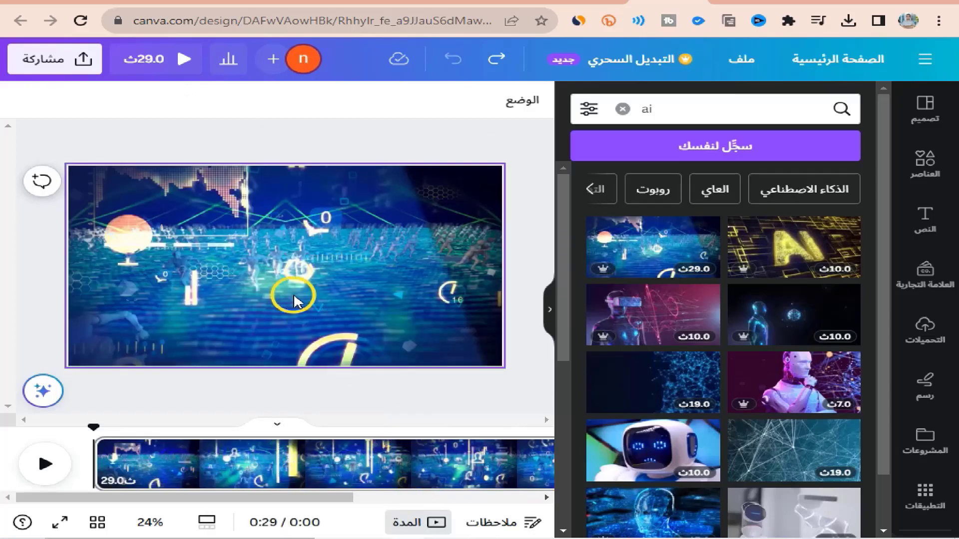
right_click(242, 244)
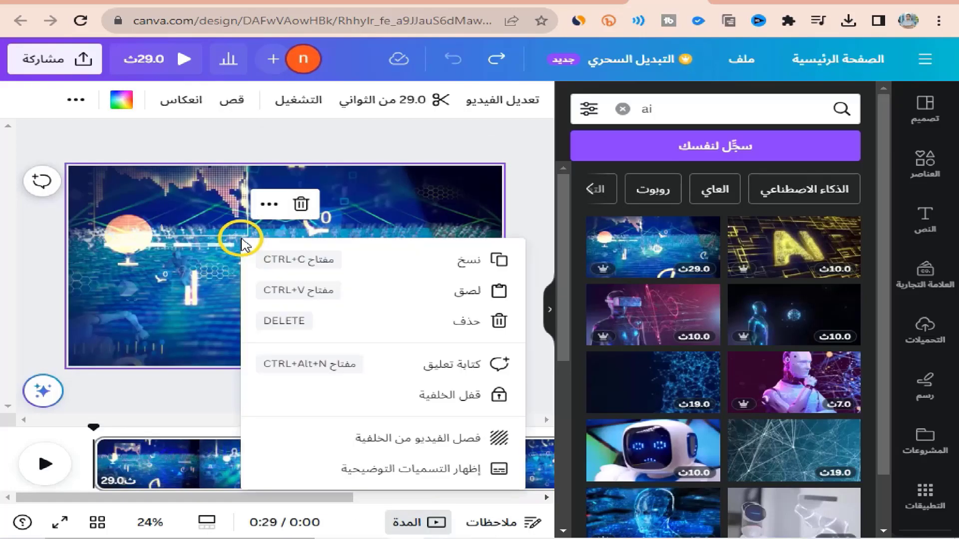
left_click(398, 437)
Move the presenter cut-out toward the page's lower-right corner, and try dropping the 15-second blue digital clip onto it.
left_click_drag(373, 306, 352, 250)
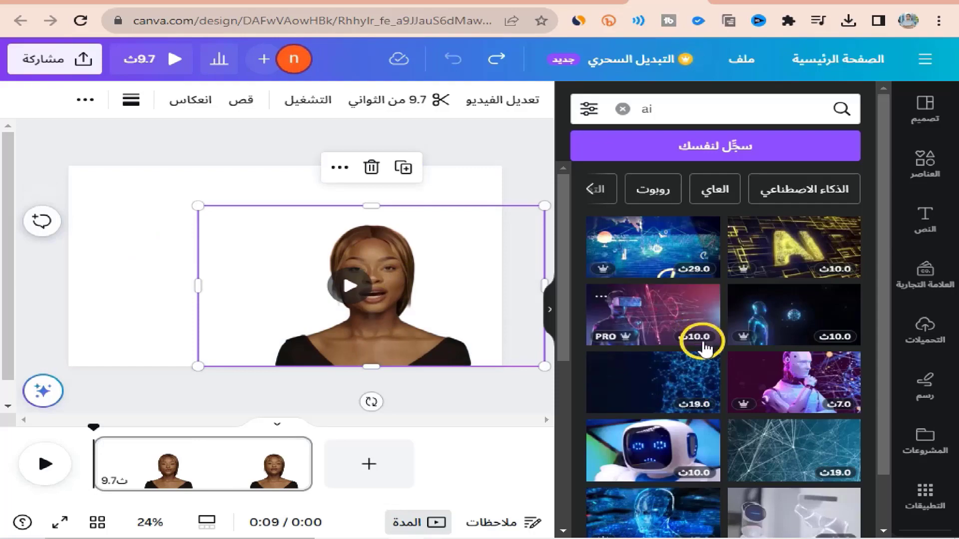
scroll(682, 330, "down", 10)
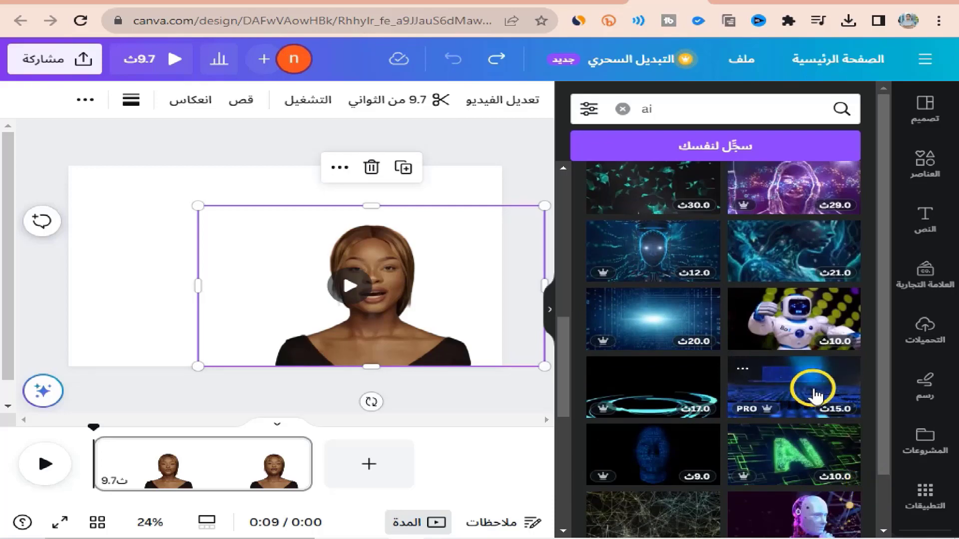
left_click_drag(810, 387, 349, 269)
left_click(497, 59)
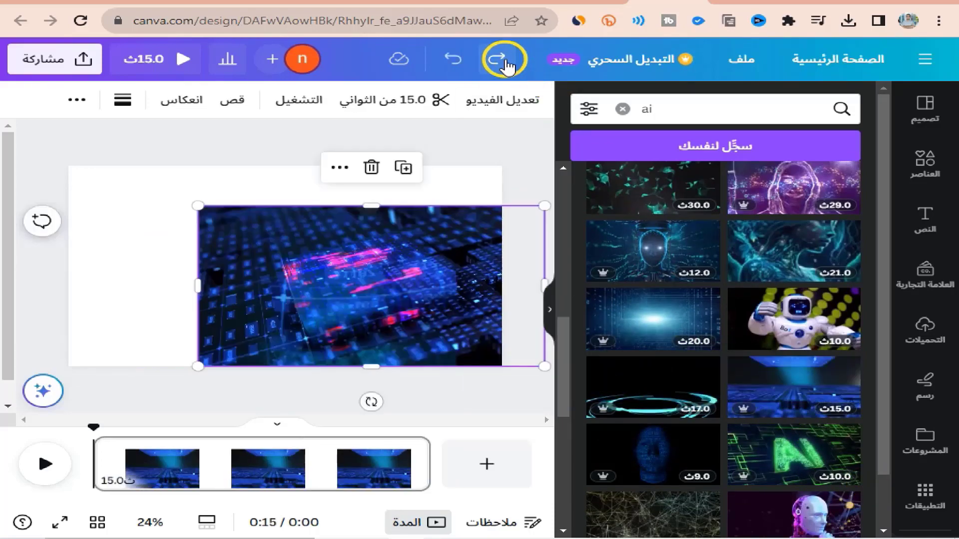
Add the 15-second blue digital clip to the empty part of the page and set it as the page background.
left_click_drag(797, 399, 224, 240)
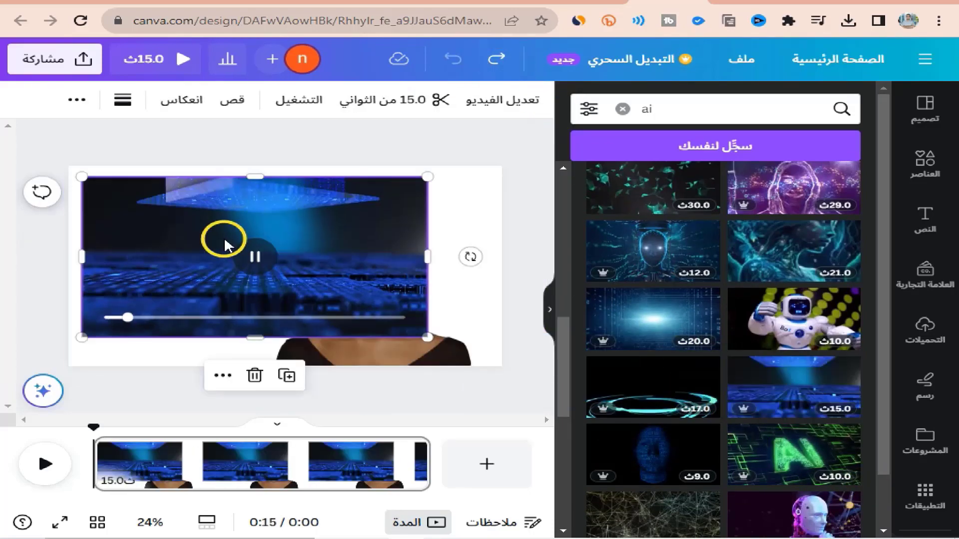
right_click(225, 240)
left_click(454, 483)
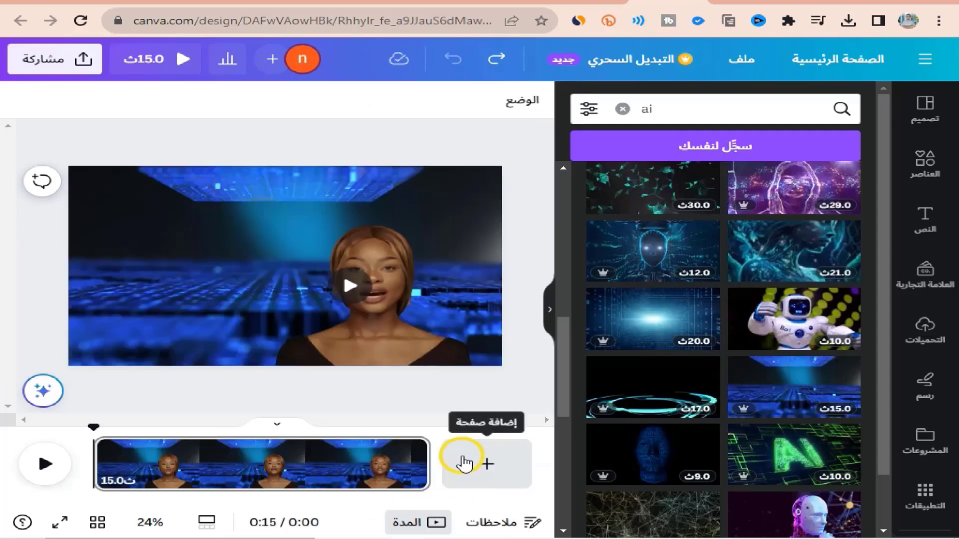
Centre the presenter cut-out horizontally along the page's bottom edge, over the new video background.
left_click_drag(261, 258, 210, 257)
left_click(502, 147)
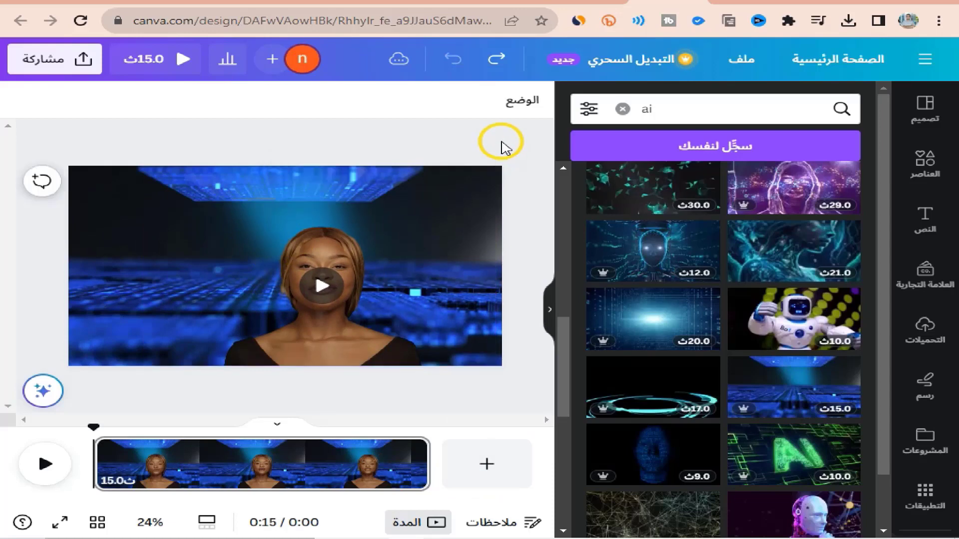
left_click(542, 249)
left_click(304, 285)
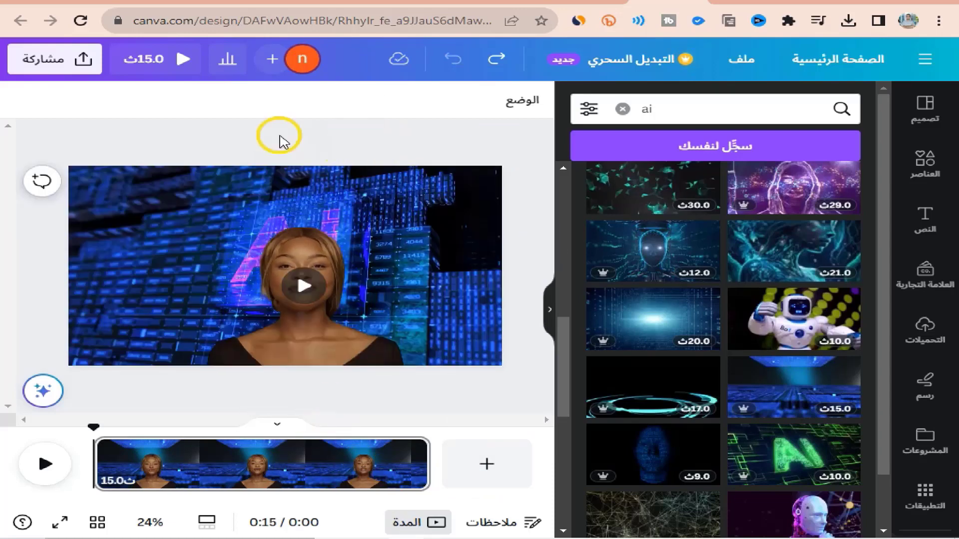
left_click(304, 185)
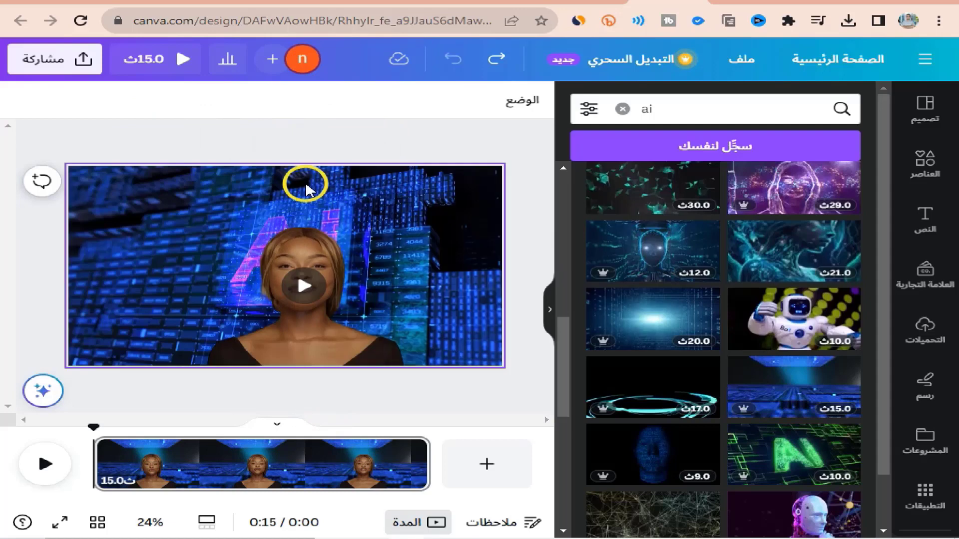
Download the finished design as an MP4 video and clear the "ai" stock video search.
left_click(48, 55)
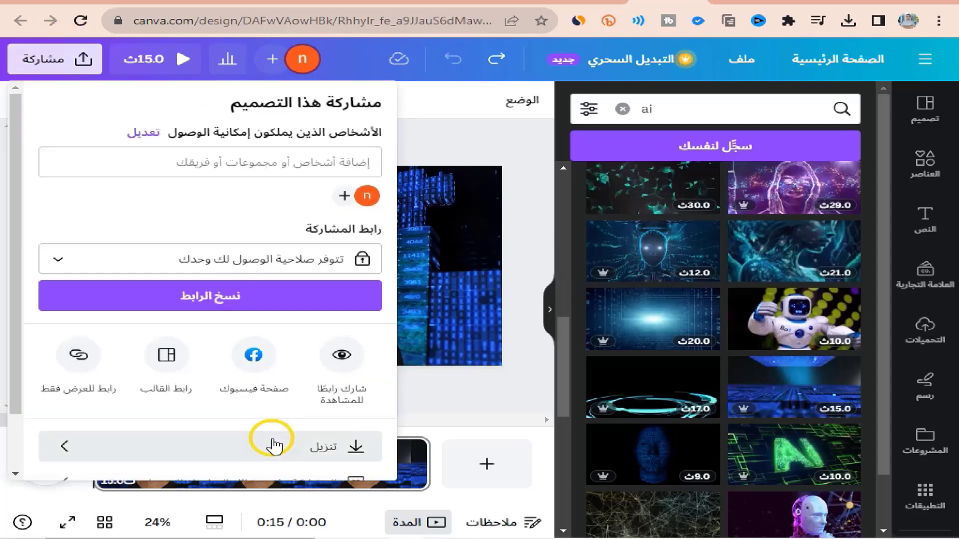
left_click(321, 199)
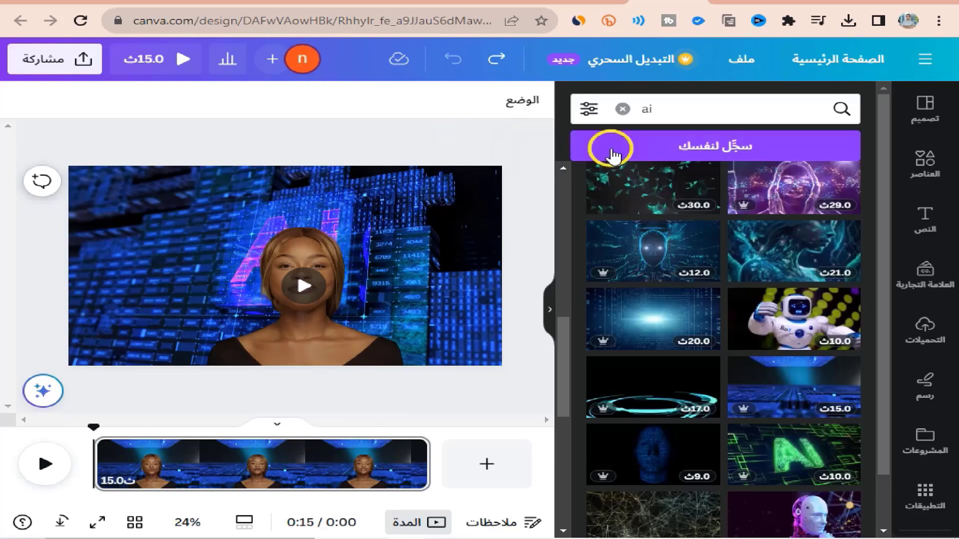
key("Escape")
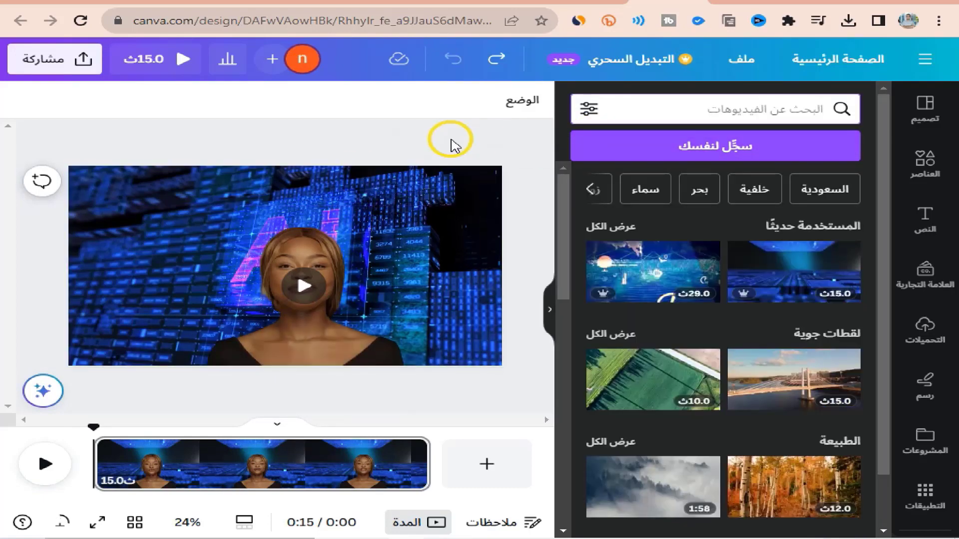
Return to the Canva home page and create a new blank video design.
left_click(579, 4)
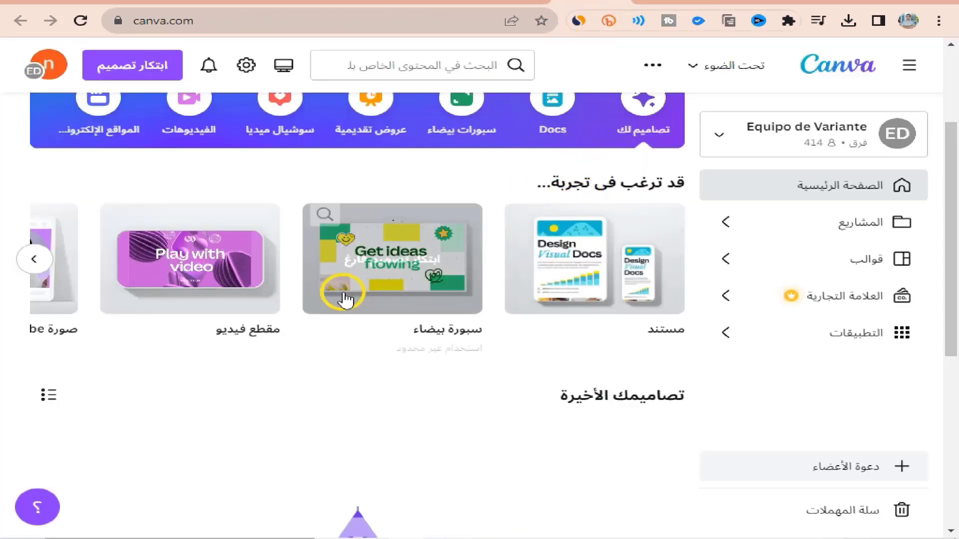
left_click(203, 288)
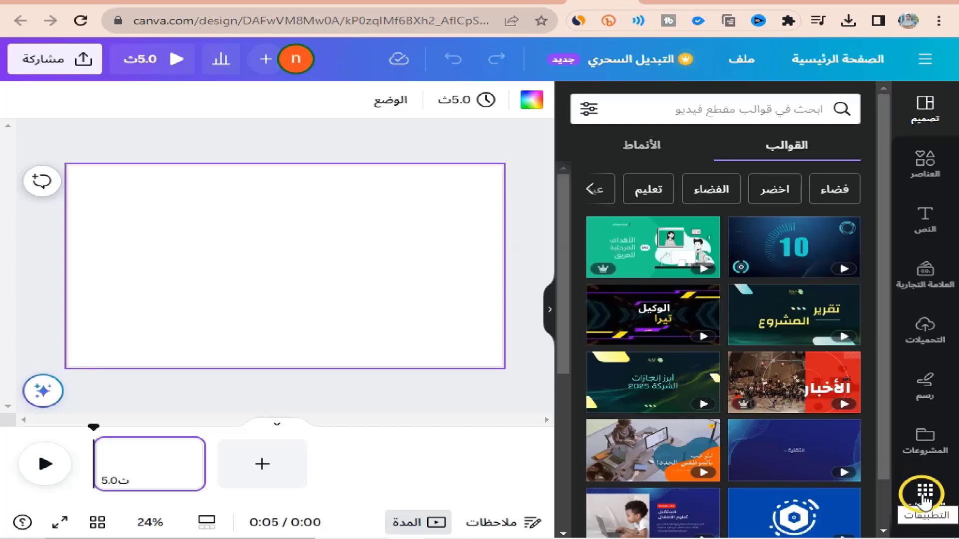
Search the Canva apps for "neiro" and open the Avatars by NeiroAI app.
left_click(925, 494)
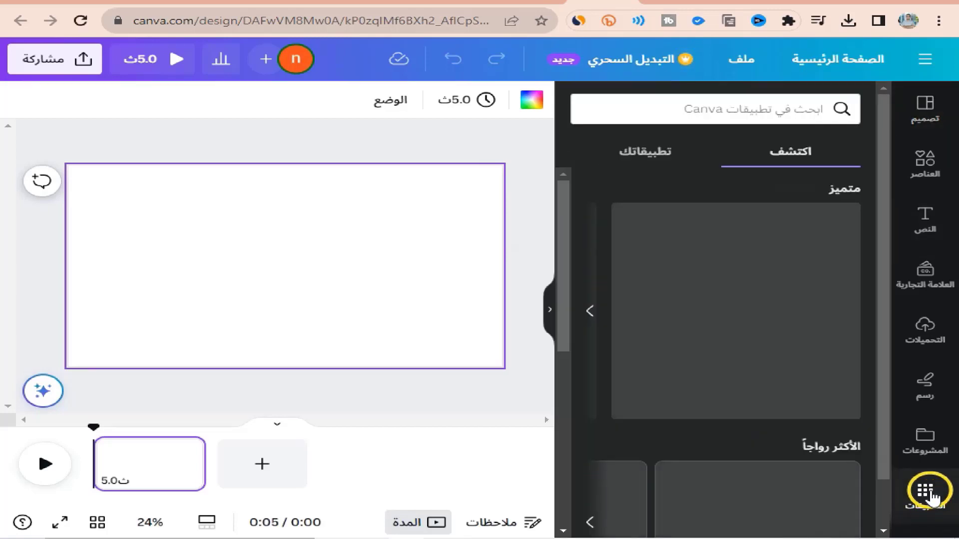
left_click(765, 108)
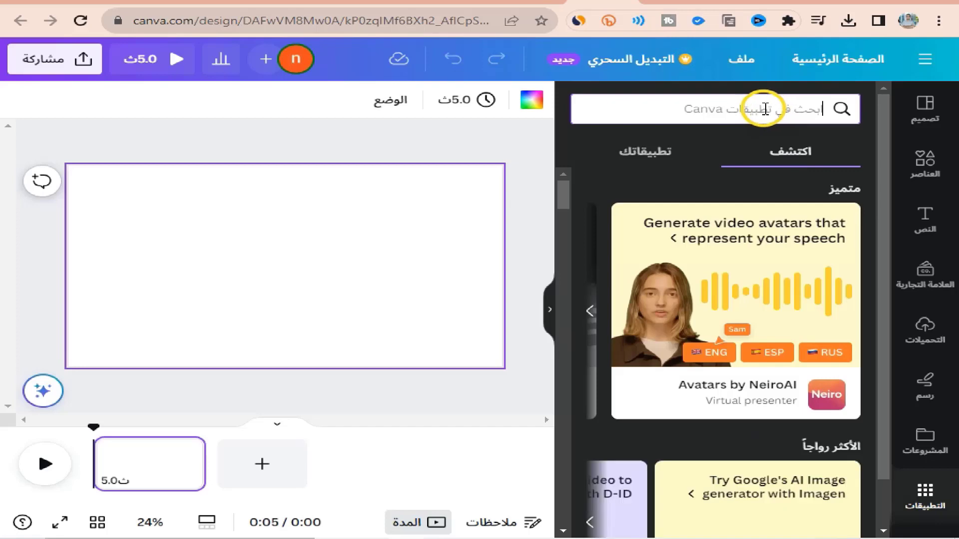
type("neiro")
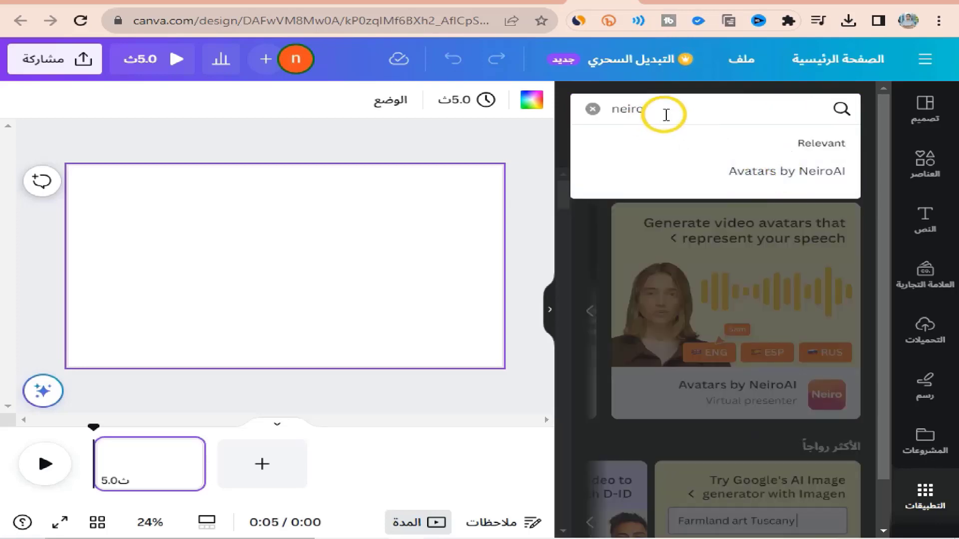
left_click(691, 172)
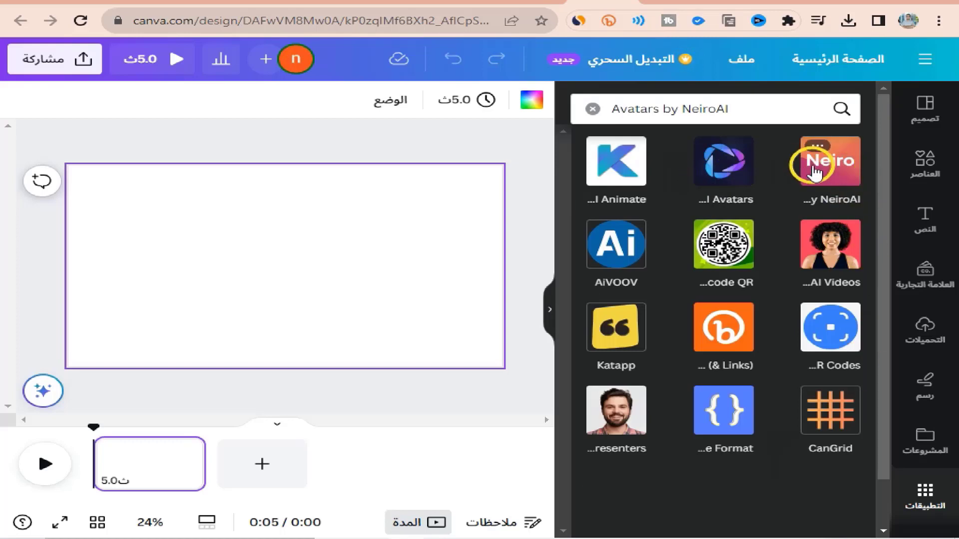
left_click(826, 169)
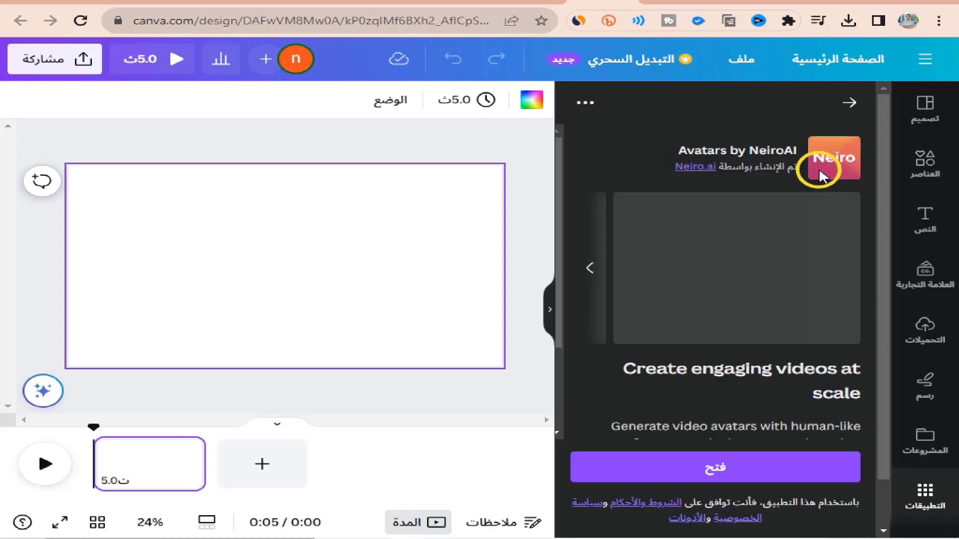
left_click(713, 467)
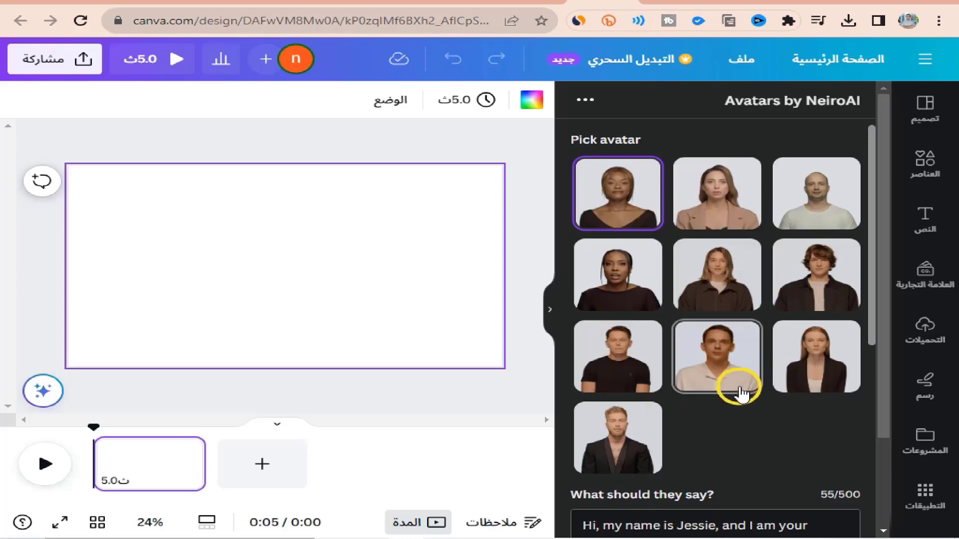
Pick the avatar of the long-haired woman in a dark shirt and choose the dark-haired woman's voice in US English.
scroll(743, 404, "down", 2)
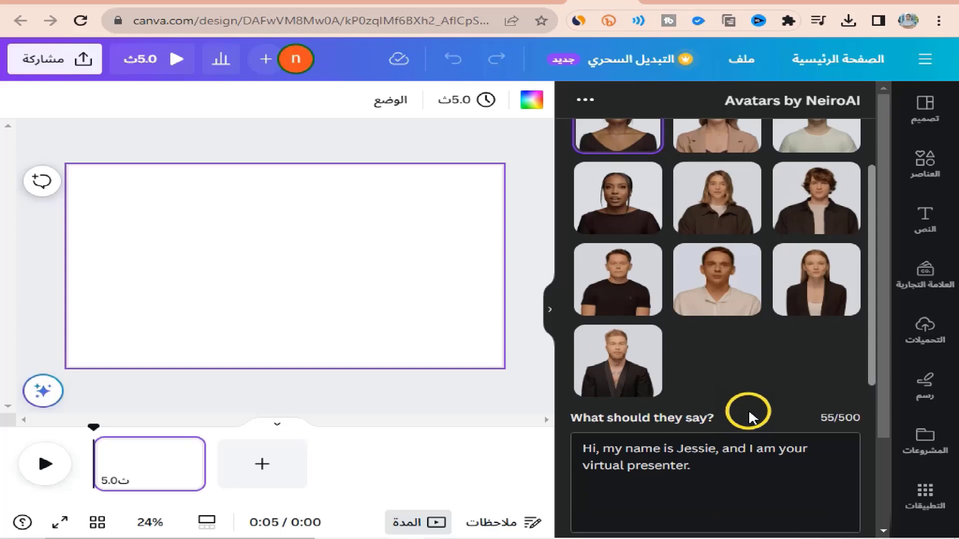
scroll(750, 416, "up", 2)
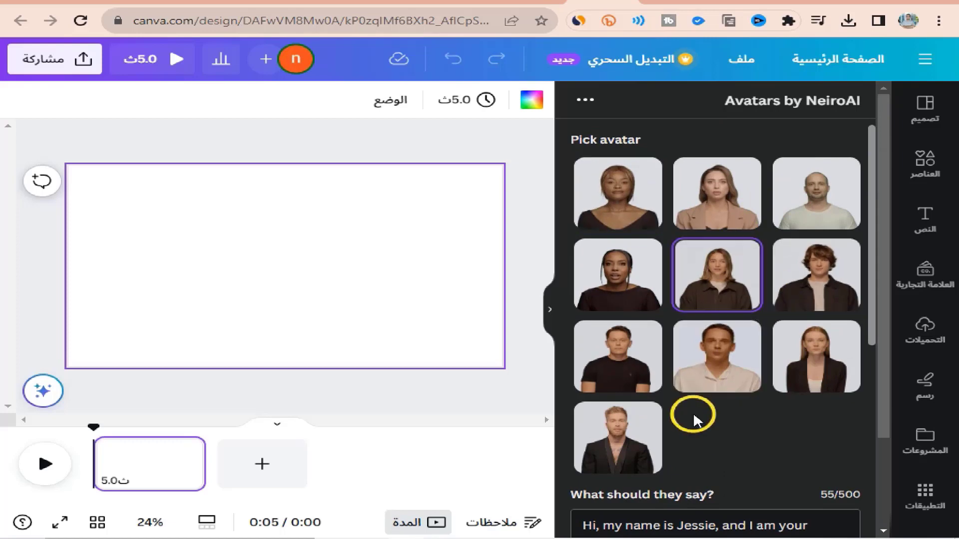
scroll(696, 420, "down", 2)
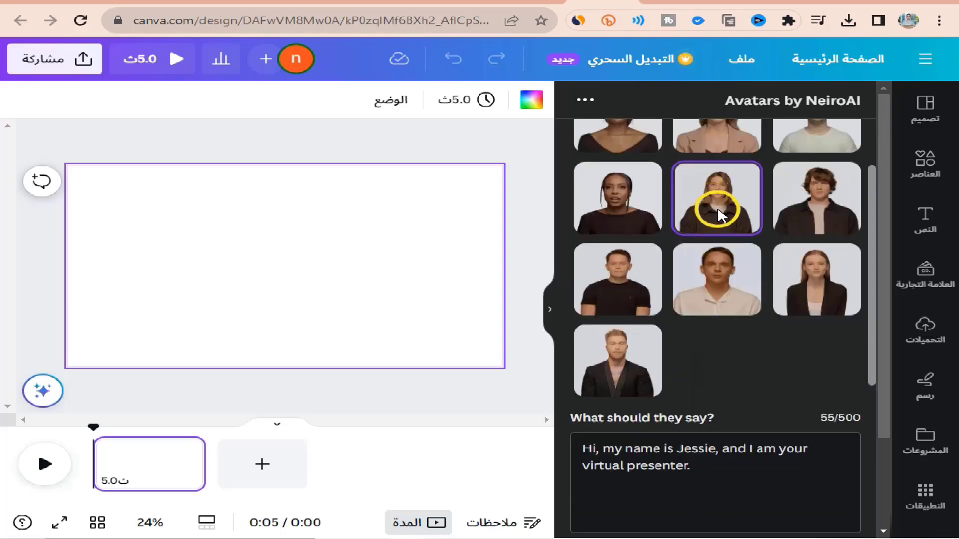
scroll(732, 326, "up", 2)
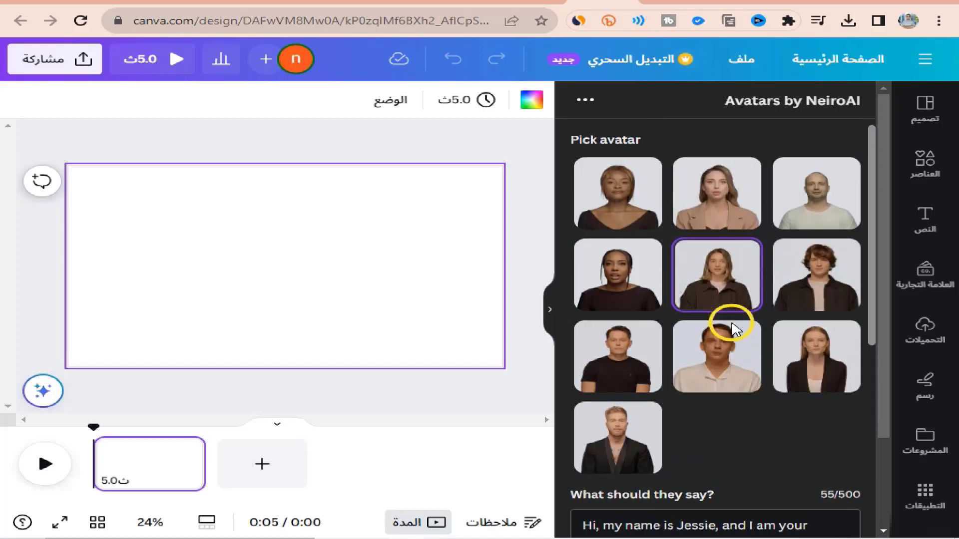
scroll(732, 327, "down", 9)
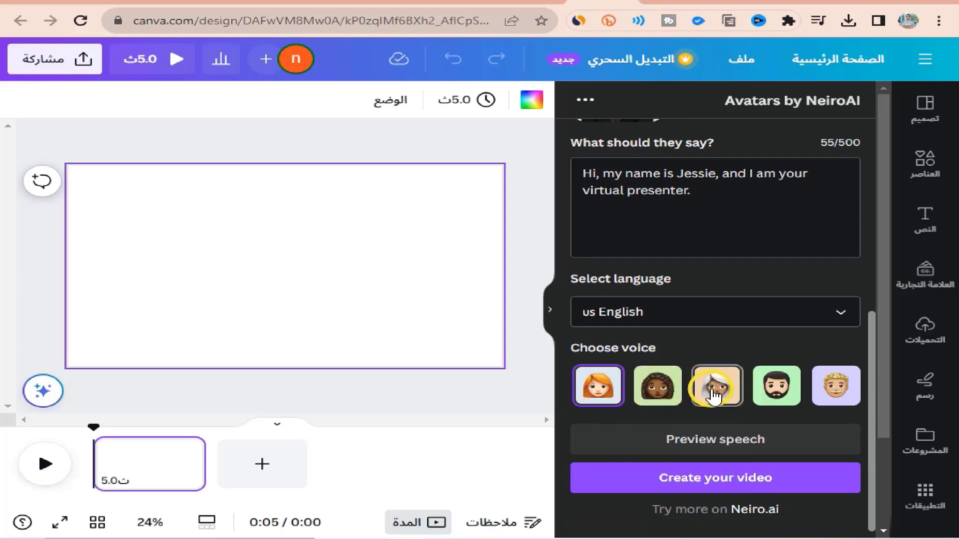
left_click(657, 385)
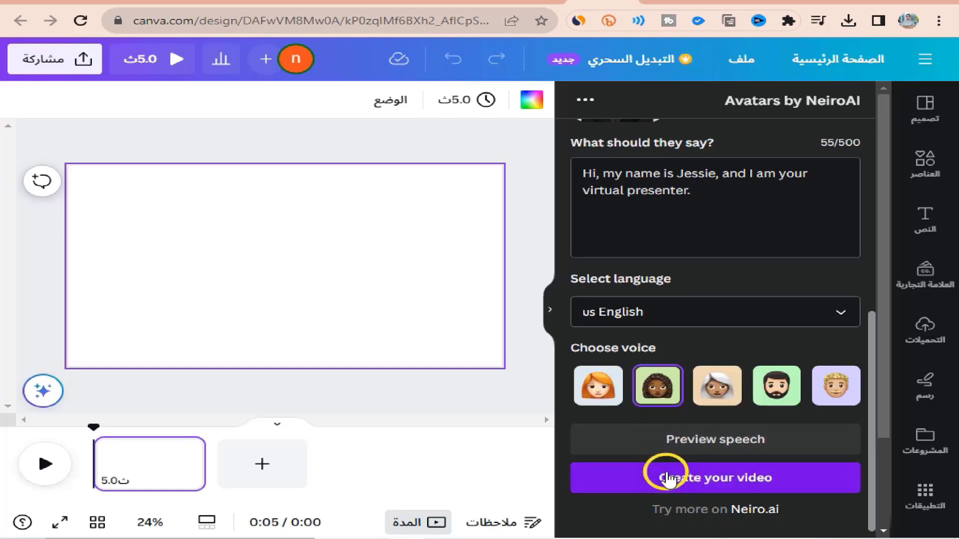
Examine the speech languages available for the avatar, keeping US English selected.
scroll(650, 397, "up", 2)
left_click(650, 397)
scroll(653, 300, "down", 3)
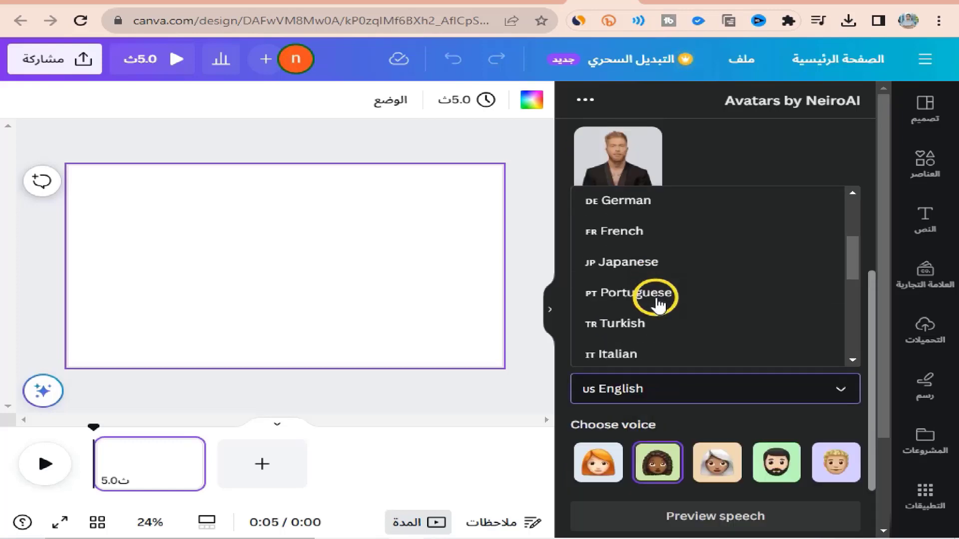
scroll(658, 303, "up", 3)
left_click(784, 411)
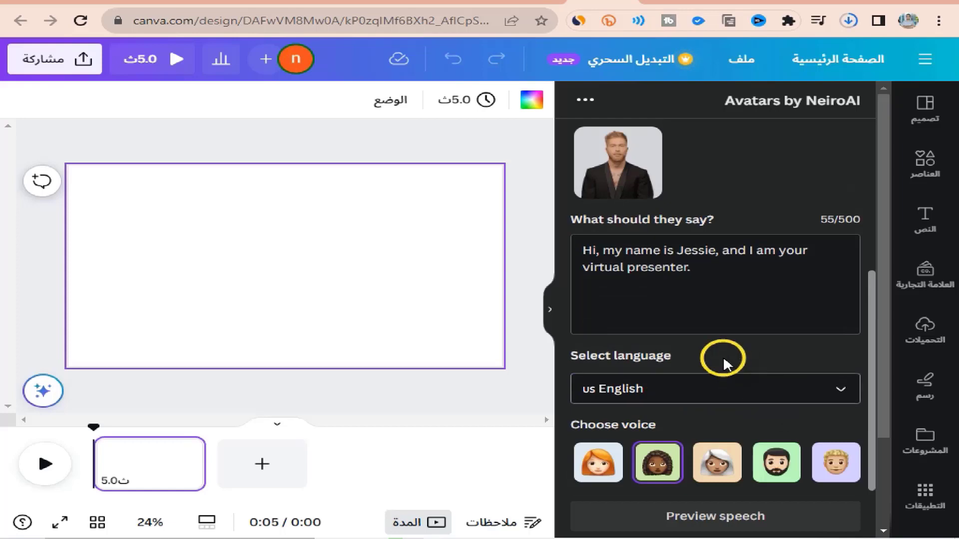
left_click(750, 389)
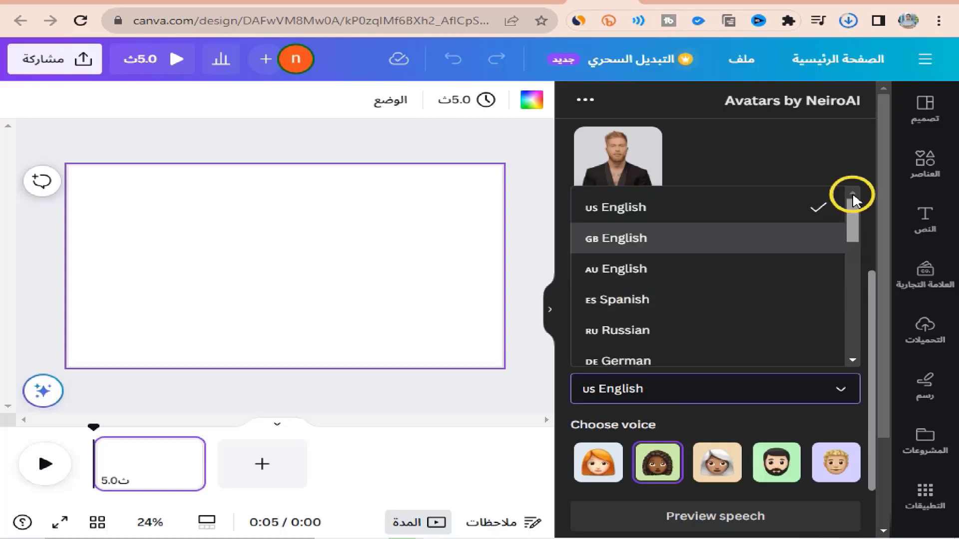
left_click_drag(852, 193, 820, 200)
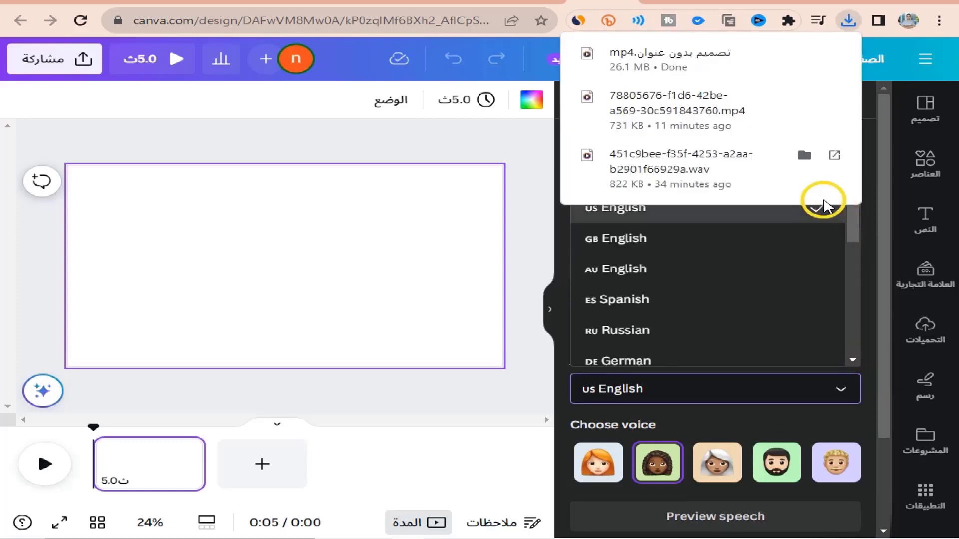
left_click(523, 166)
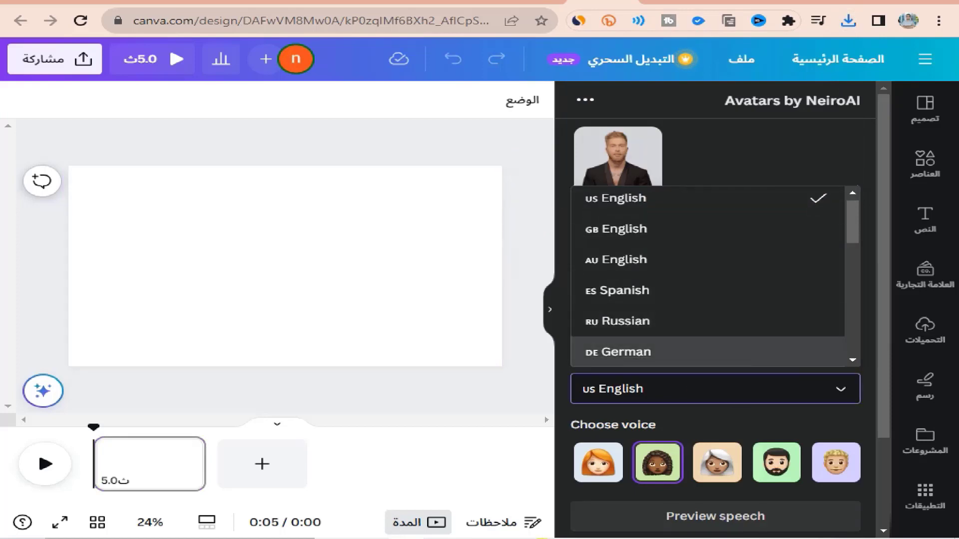
Close the speech language list and paste the prepared Arabic sentence about artificial intelligence as the avatar's script.
left_click(438, 537)
left_click(439, 538)
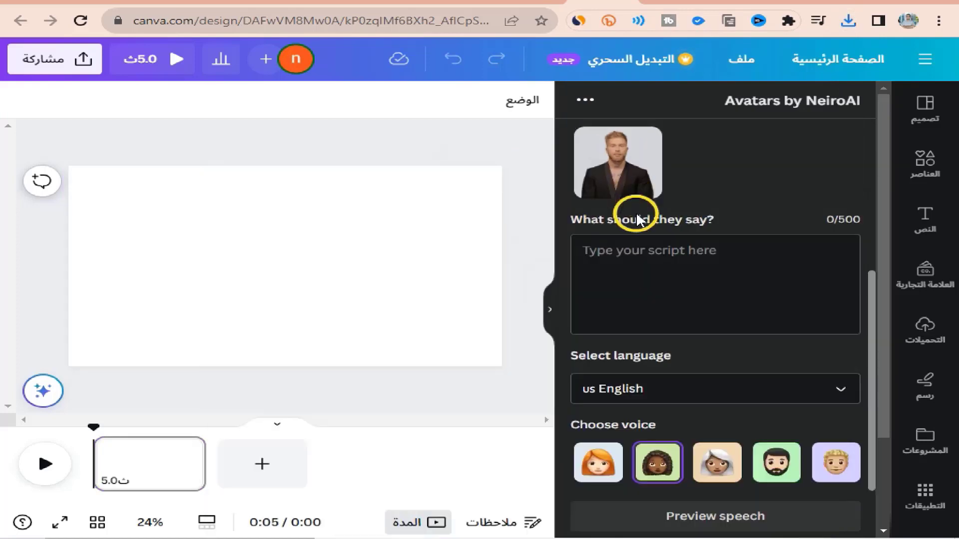
right_click(629, 267)
left_click(694, 372)
Open Google Translate in a new browser tab, translate the Arabic sentence into English and copy the translation.
key("ctrl+t")
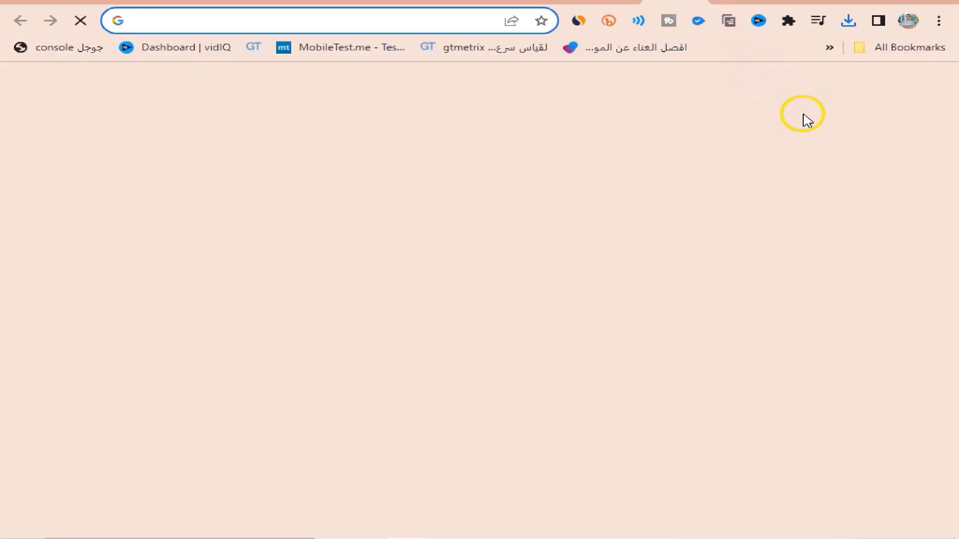
right_click(712, 208)
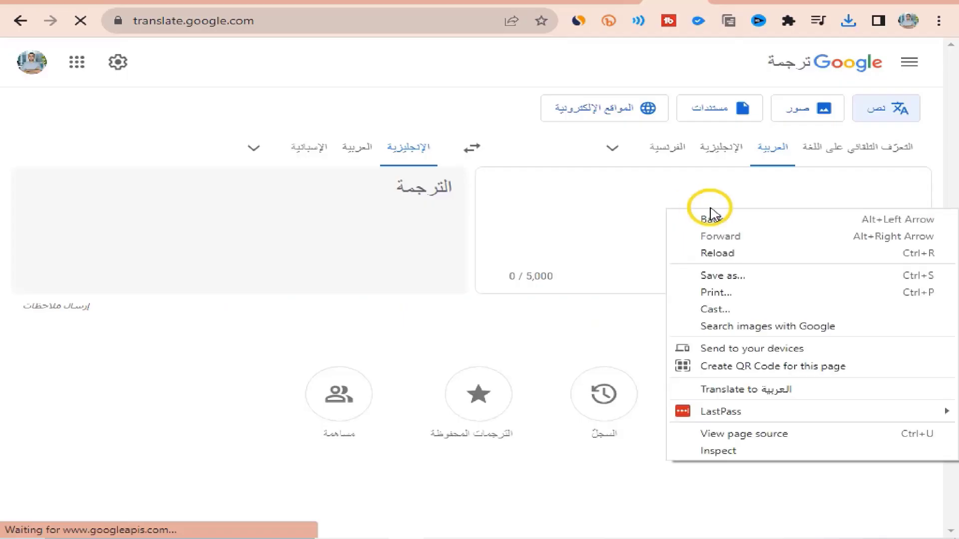
left_click(802, 199)
key("ctrl+v")
left_click(127, 326)
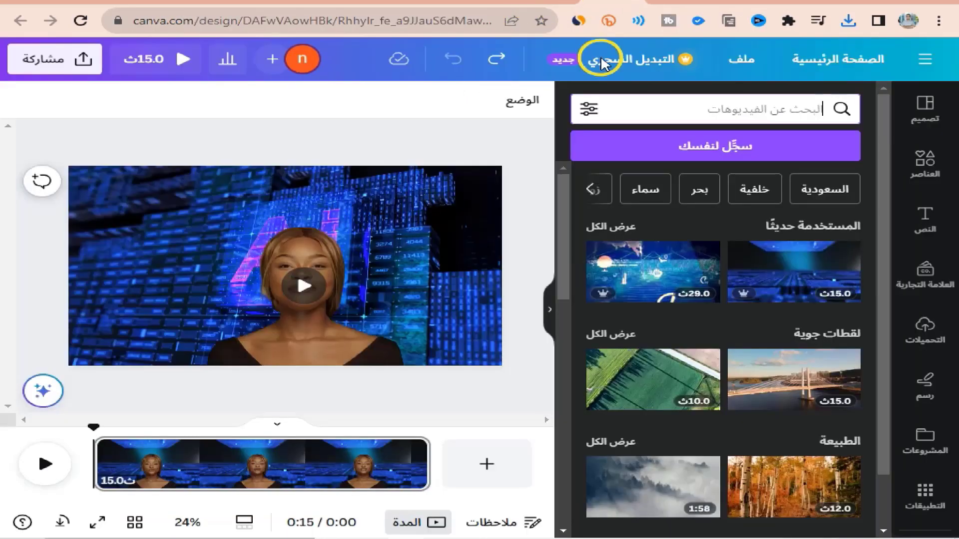
Replace the Arabic script with "Artificial intelligence is witnessing tremendous development and this is one of the great sites that provides its services for free".
right_click(692, 259)
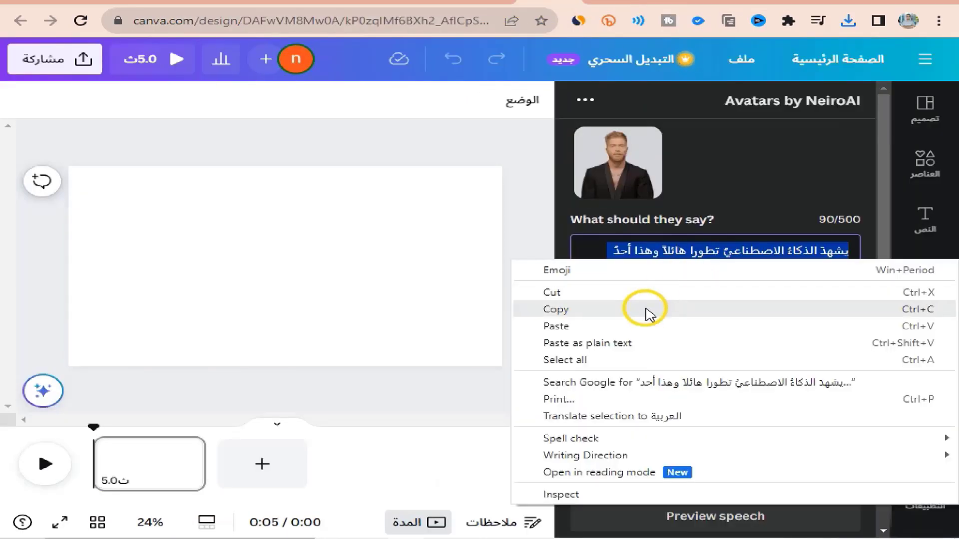
left_click(644, 325)
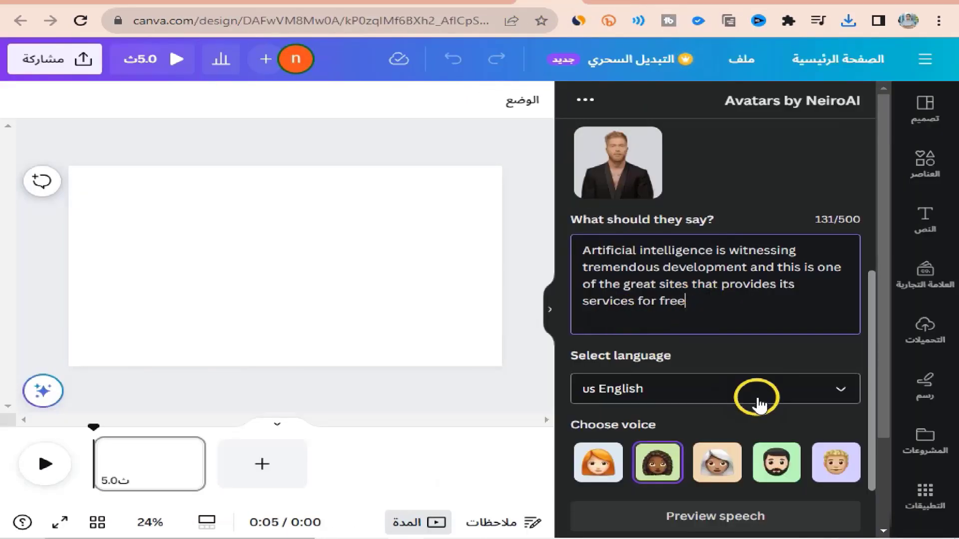
scroll(754, 406, "down", 2)
scroll(671, 379, "up", 6)
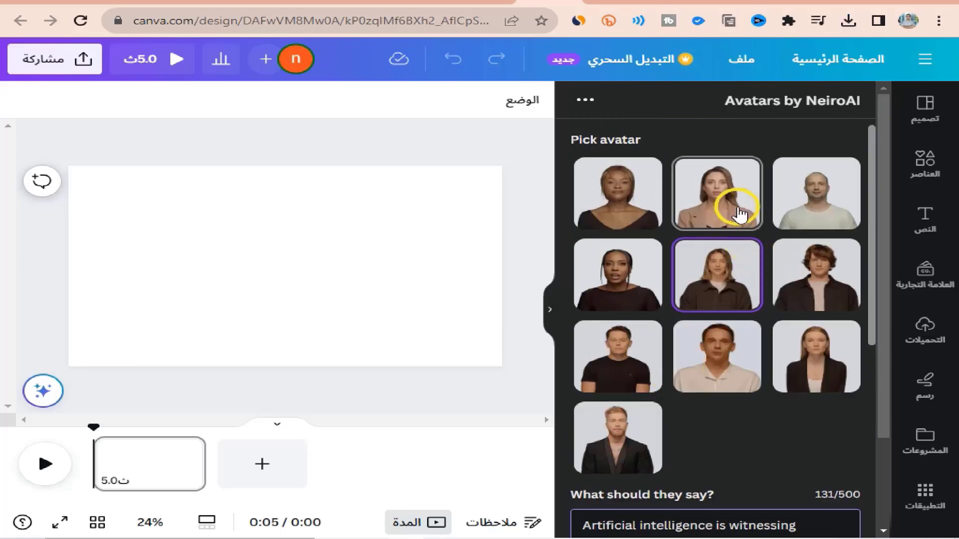
scroll(639, 231, "down", 6)
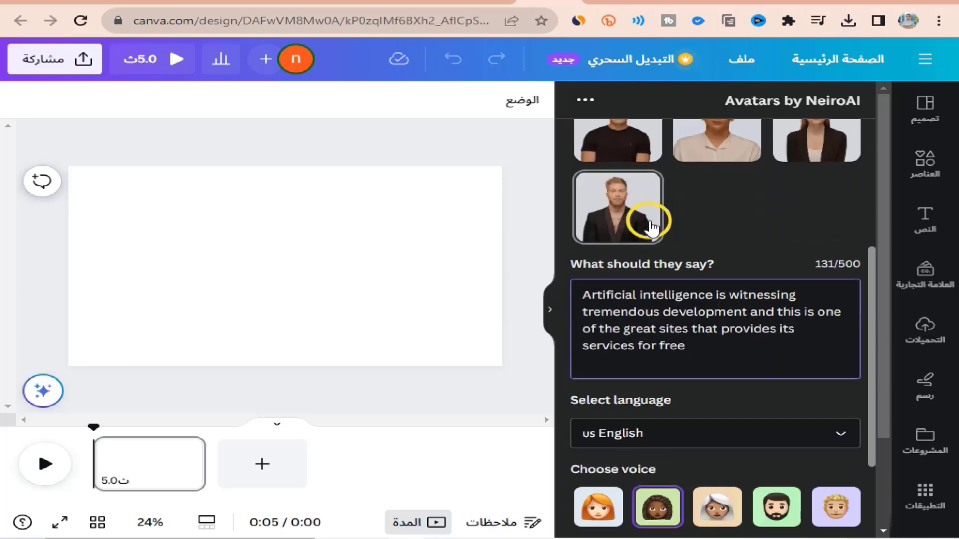
scroll(659, 372, "down", 1)
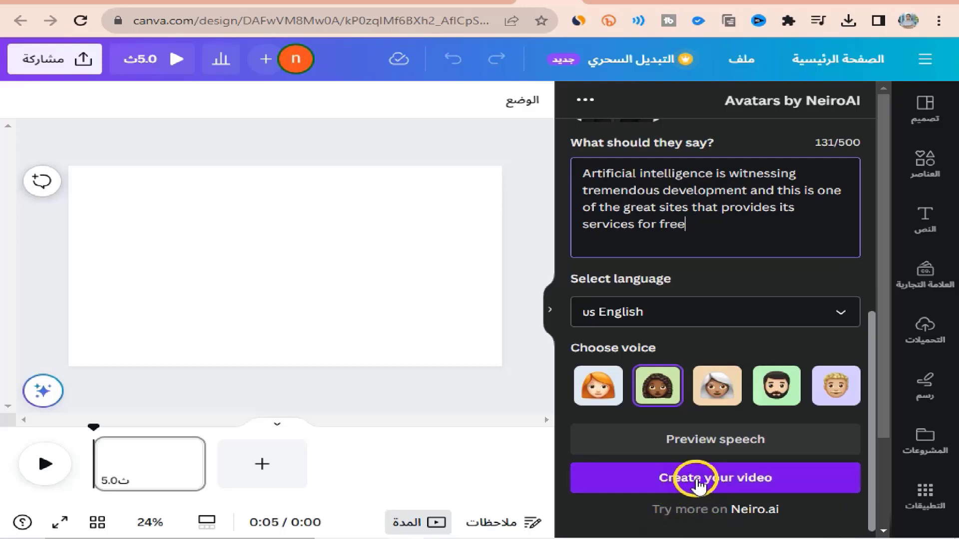
Preview the speech with the selected voice and start generating the avatar video.
left_click(691, 441)
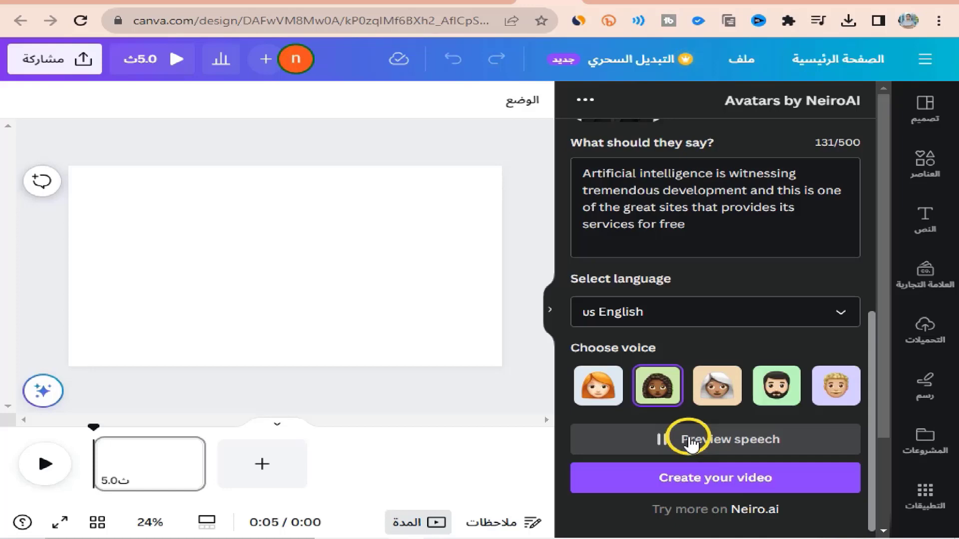
left_click(691, 441)
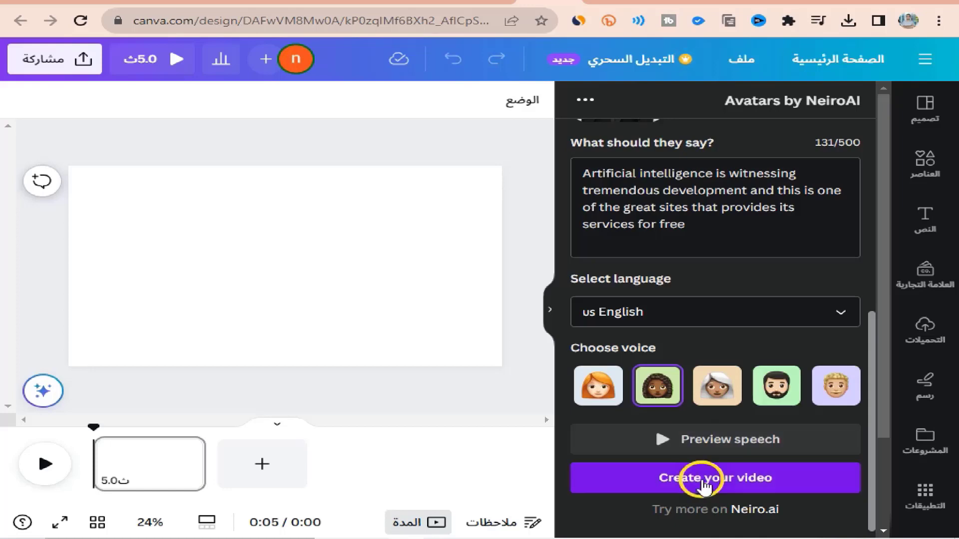
left_click(669, 481)
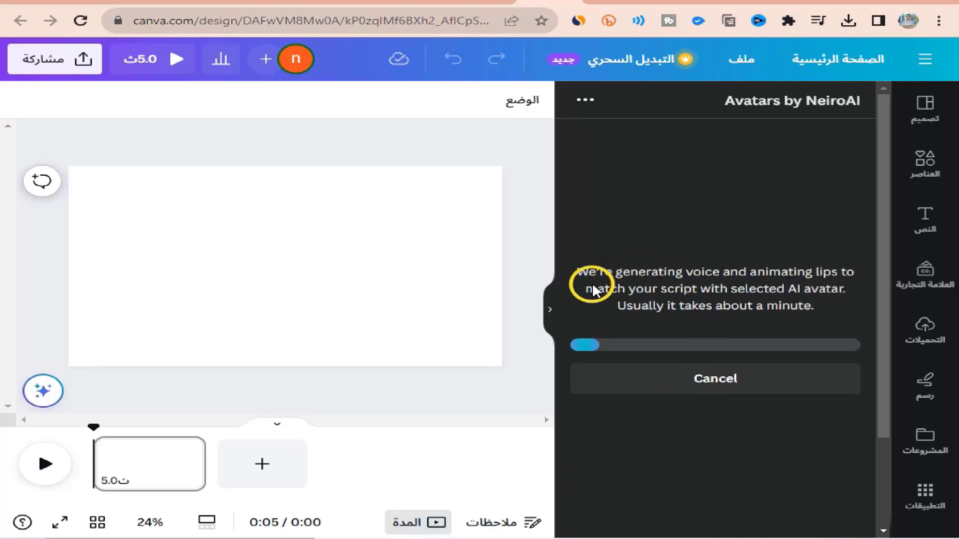
Play the downloaded AI-background avatar video from the Downloads folder in a media player, close it and return to Canva.
left_click(848, 20)
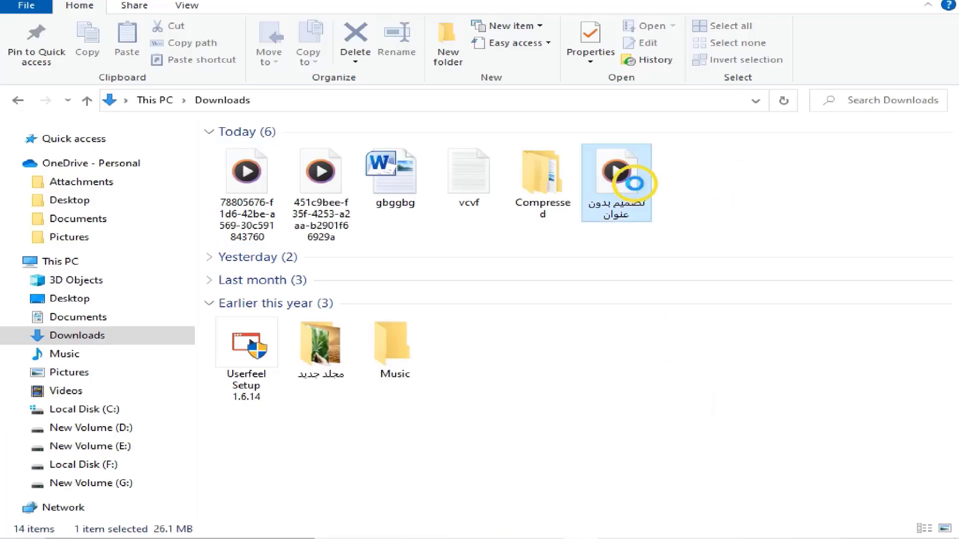
right_click(634, 184)
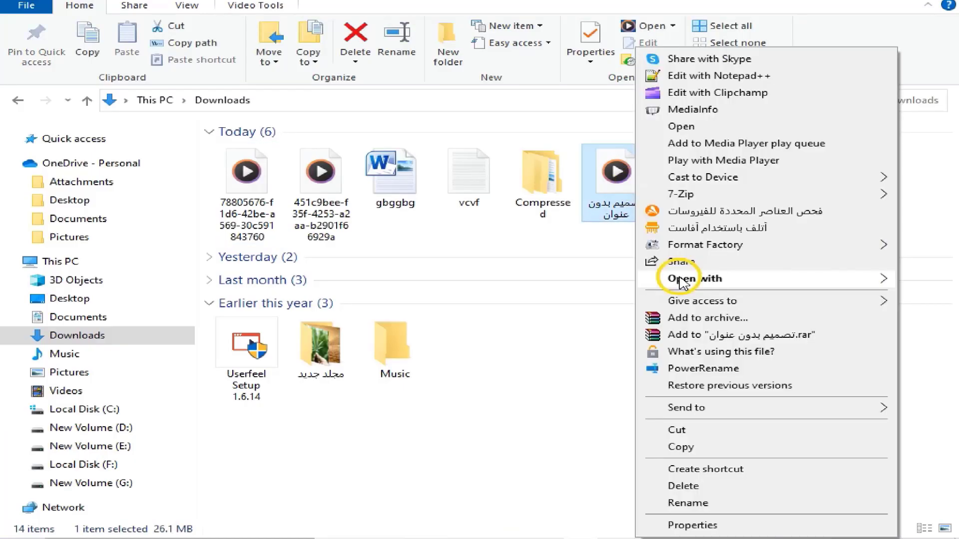
mouse_move(616, 281)
left_click(438, 339)
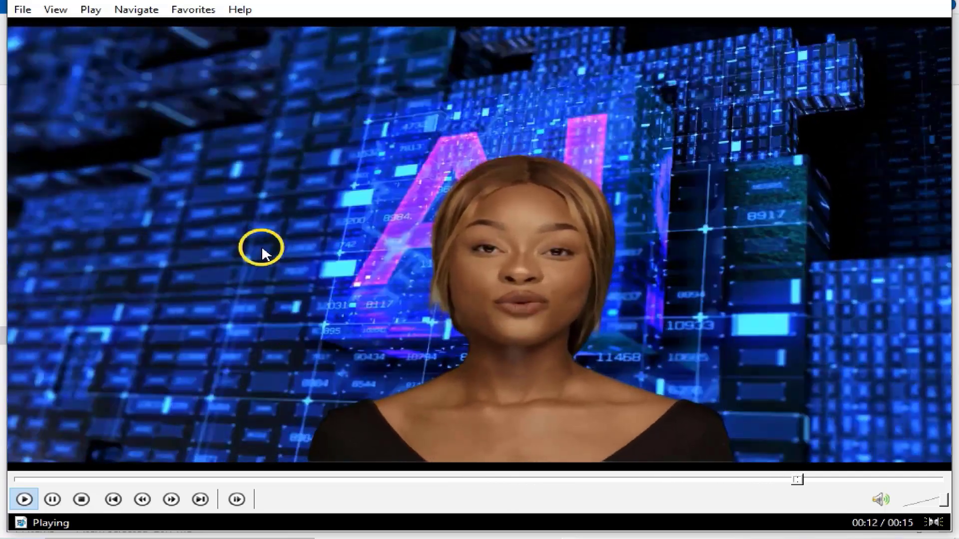
left_click(253, 204)
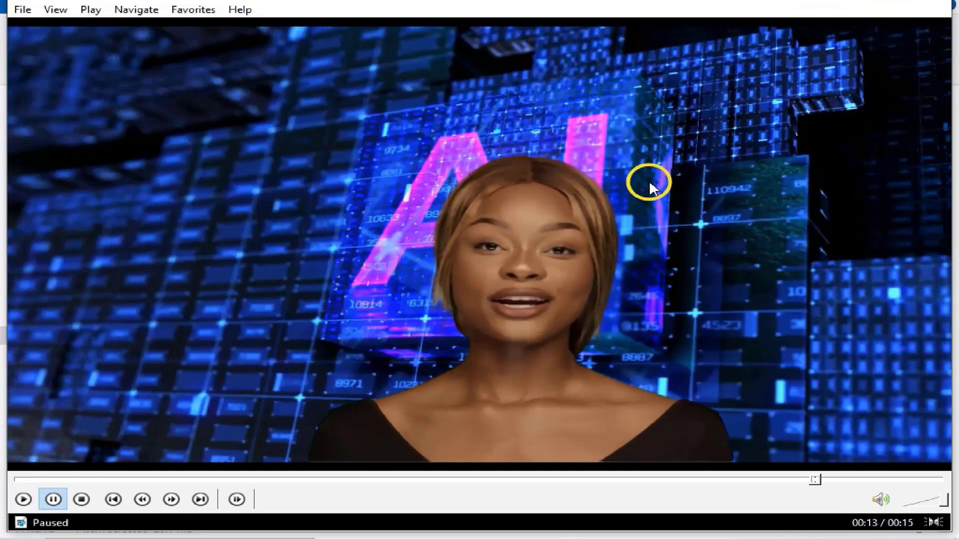
left_click(939, 2)
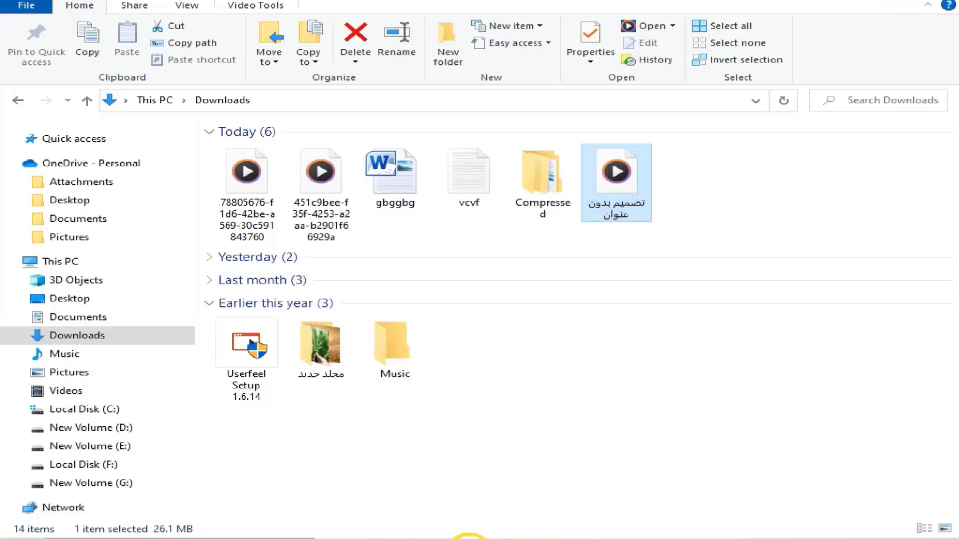
left_click(500, 439)
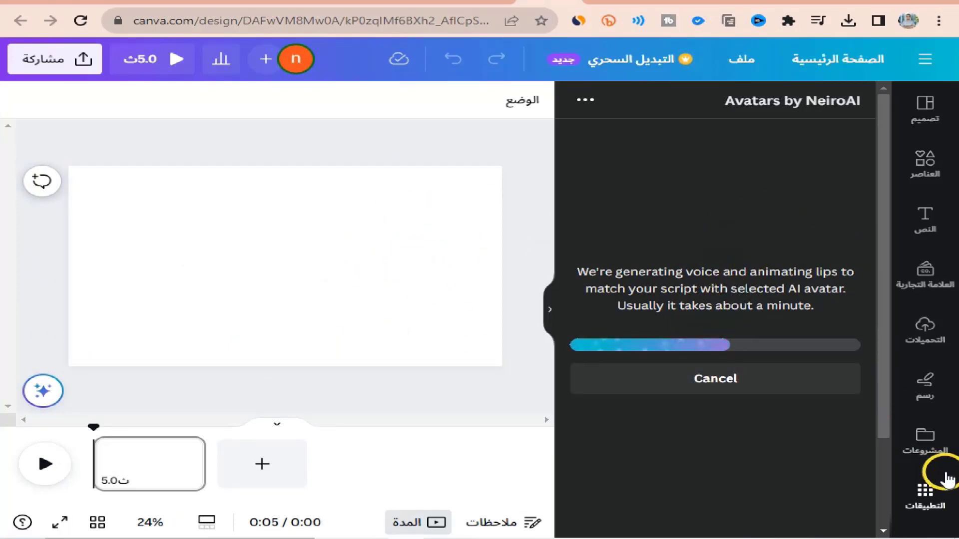
Add the recently used 29-second blue futuristic video to the page and set it as the background.
scroll(944, 320, "down", 3)
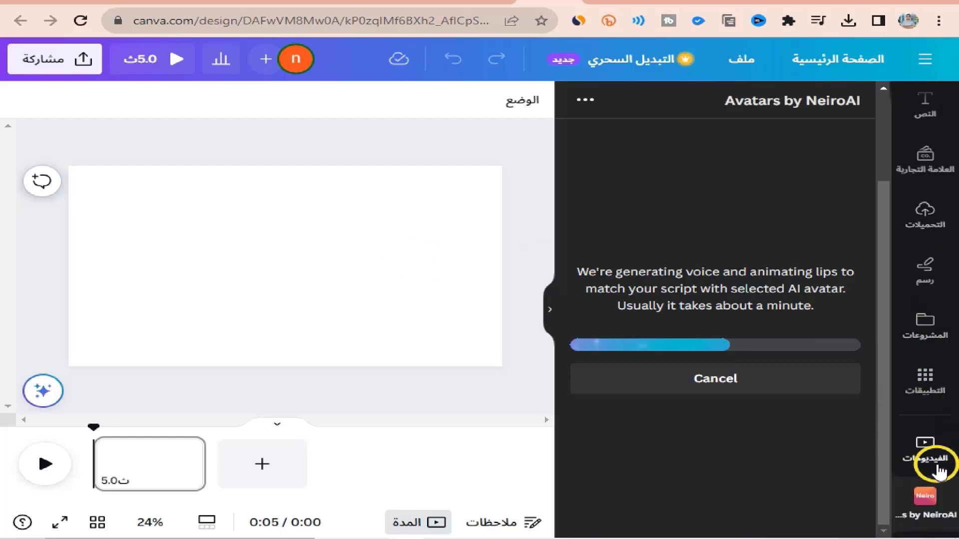
left_click(937, 464)
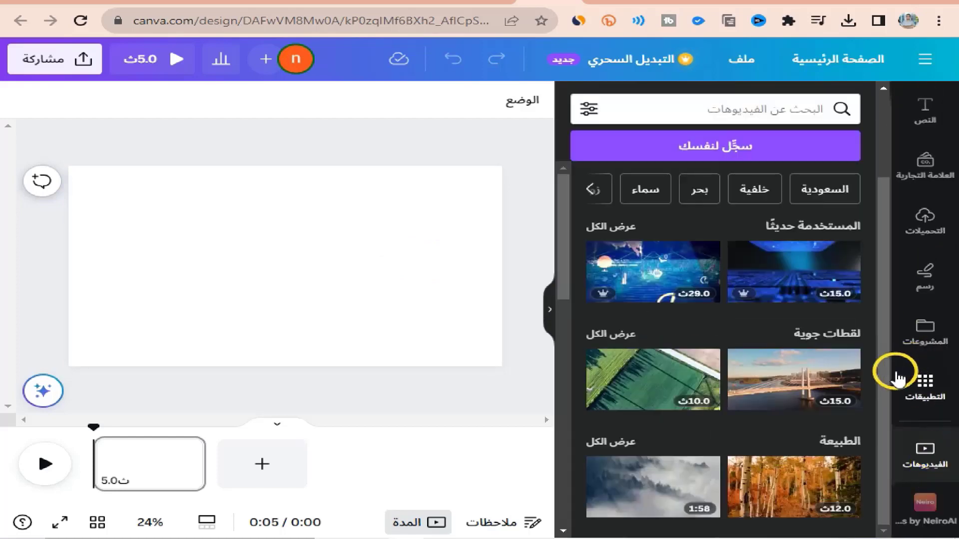
left_click_drag(653, 252, 245, 248)
right_click(245, 248)
left_click(407, 483)
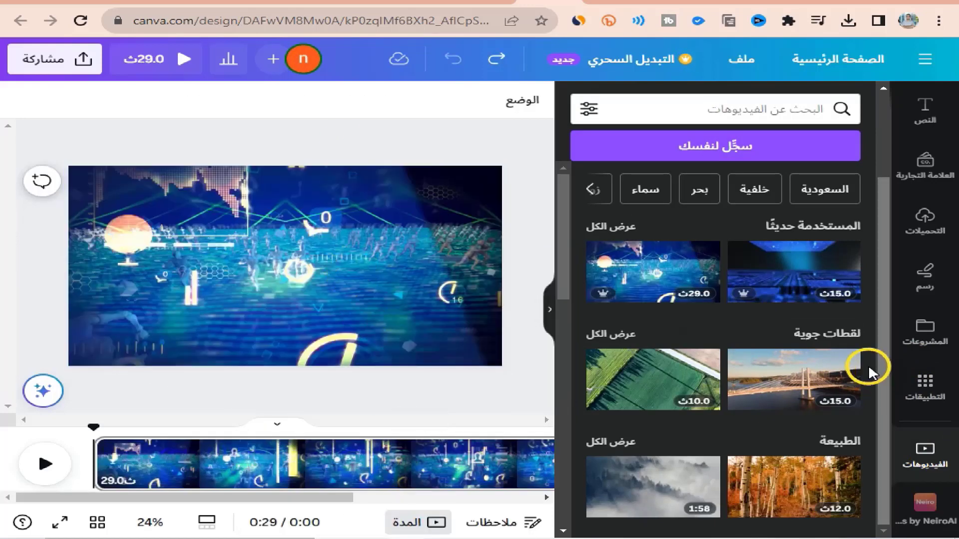
Reopen the Avatars by NeiroAI app and pick the long-haired woman in a dark shirt.
left_click(924, 503)
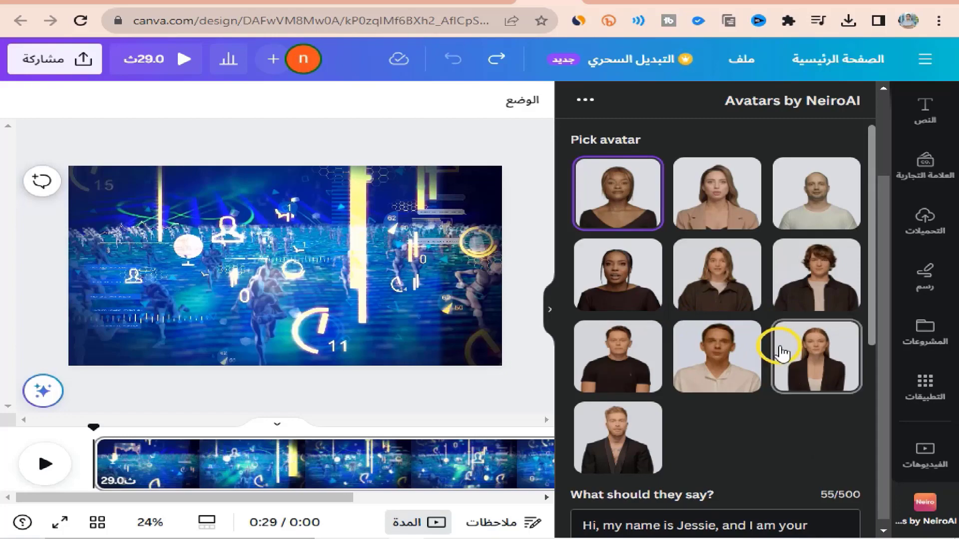
left_click(737, 295)
scroll(766, 435, "down", 6)
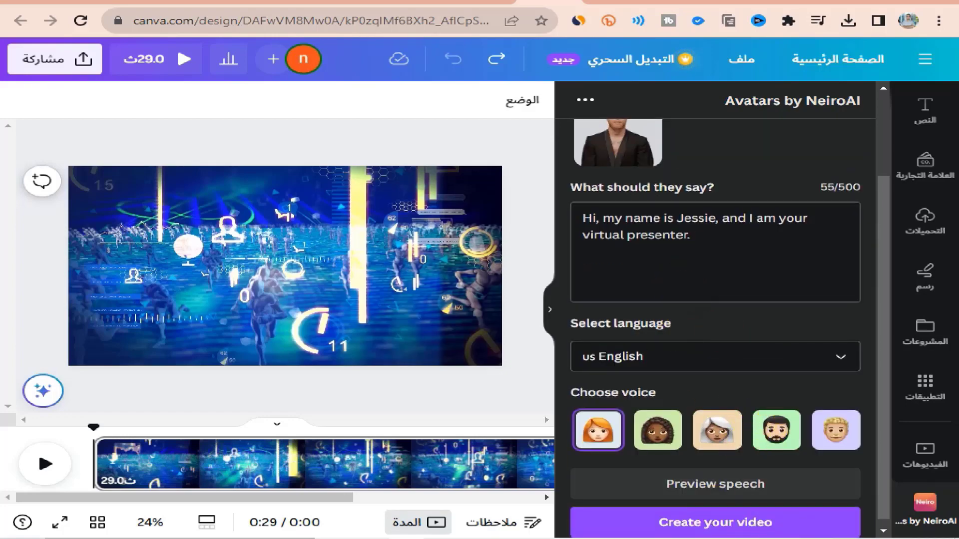
Replace the sample script with the English translation copied from Google Translate and generate the avatar video.
left_click(677, 1)
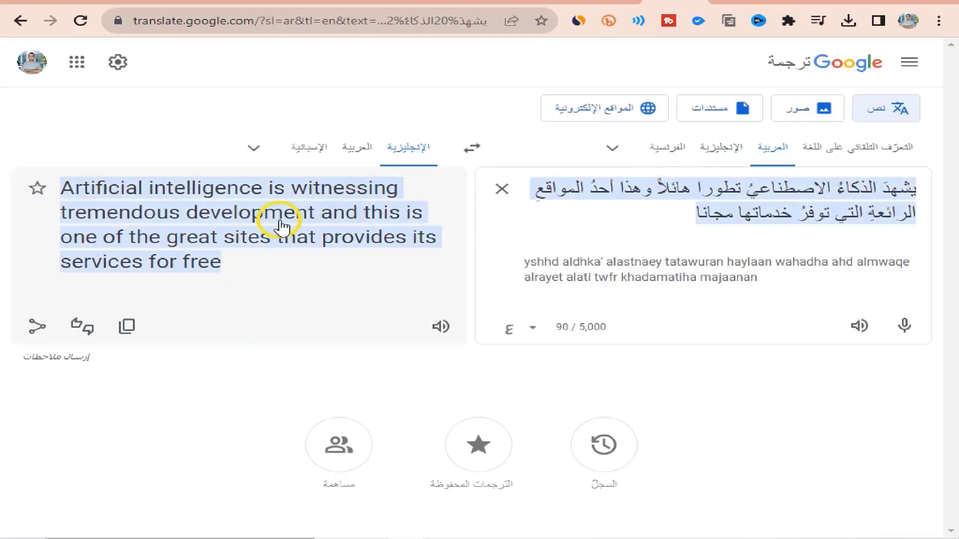
left_click(126, 326)
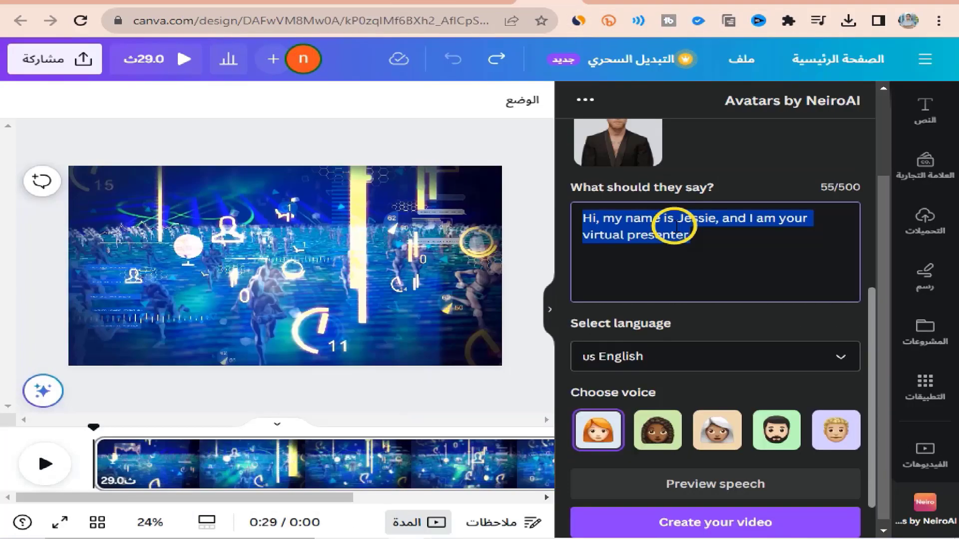
right_click(683, 226)
left_click(722, 303)
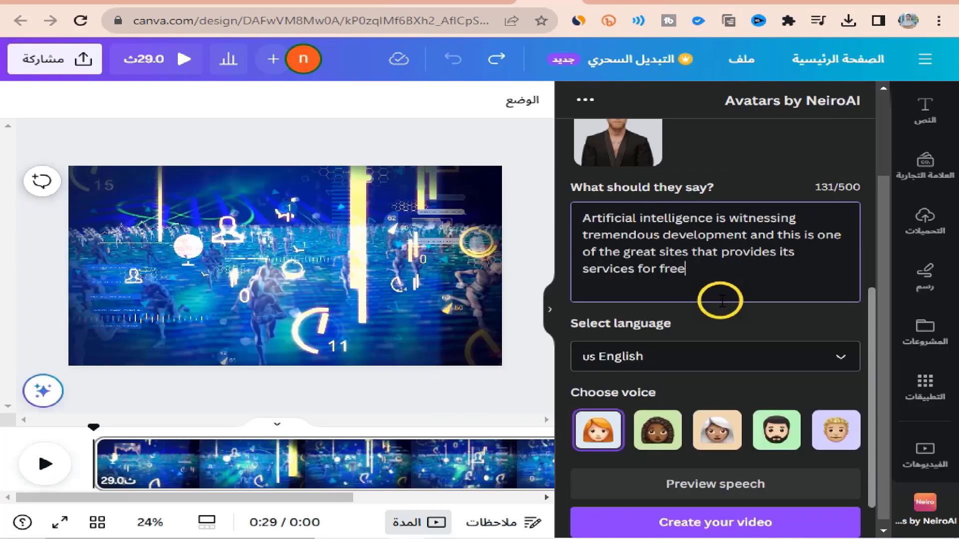
scroll(709, 380, "down", 1)
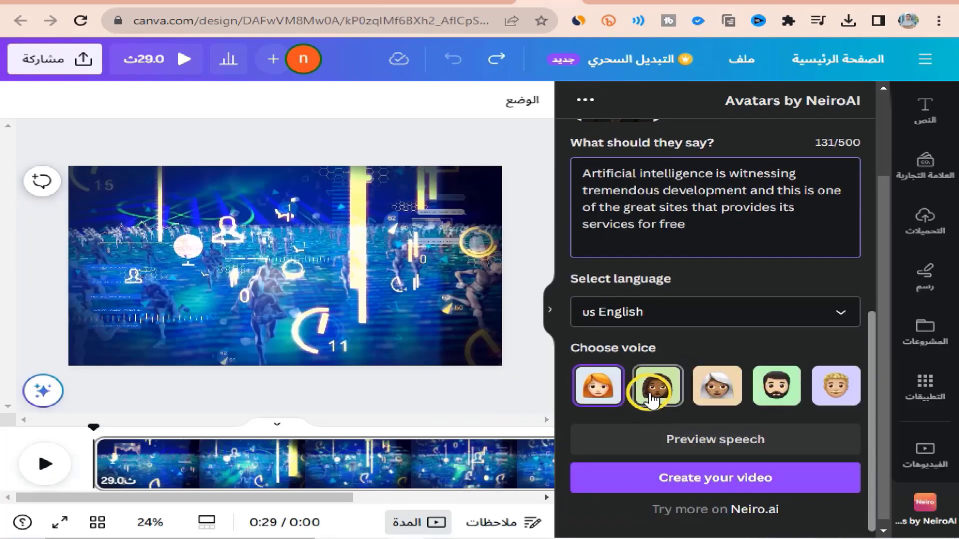
left_click(697, 482)
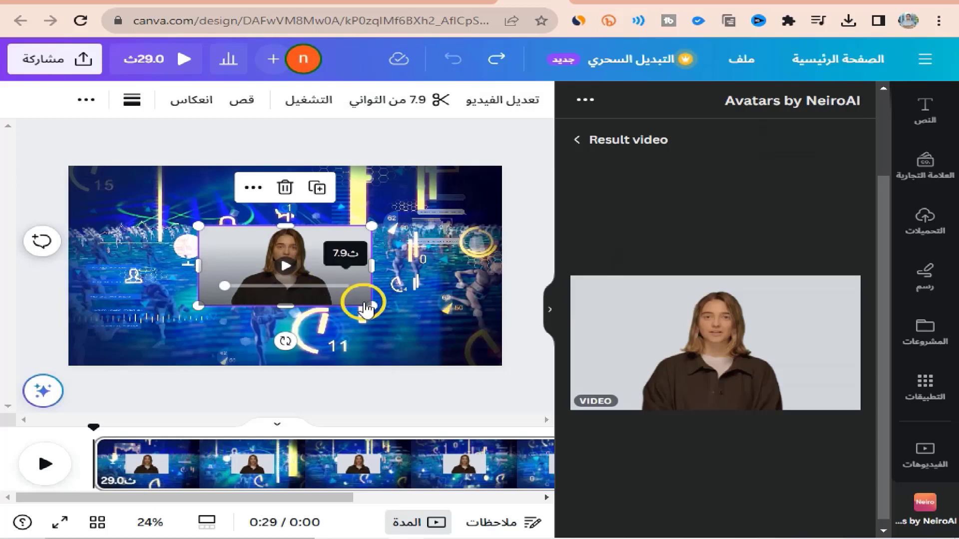
Enlarge the generated avatar video on the page to cover roughly the middle two thirds of the width.
right_click(252, 249)
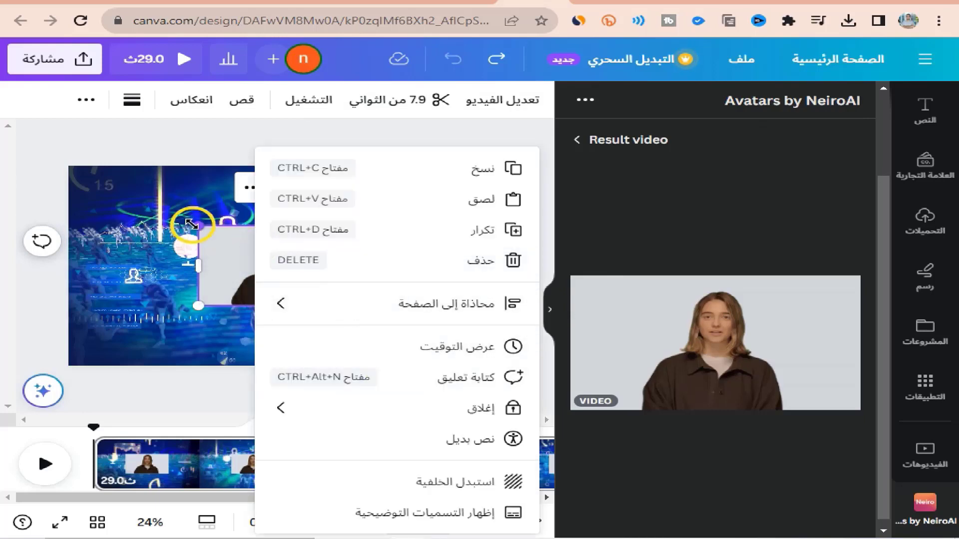
left_click_drag(192, 224, 133, 206)
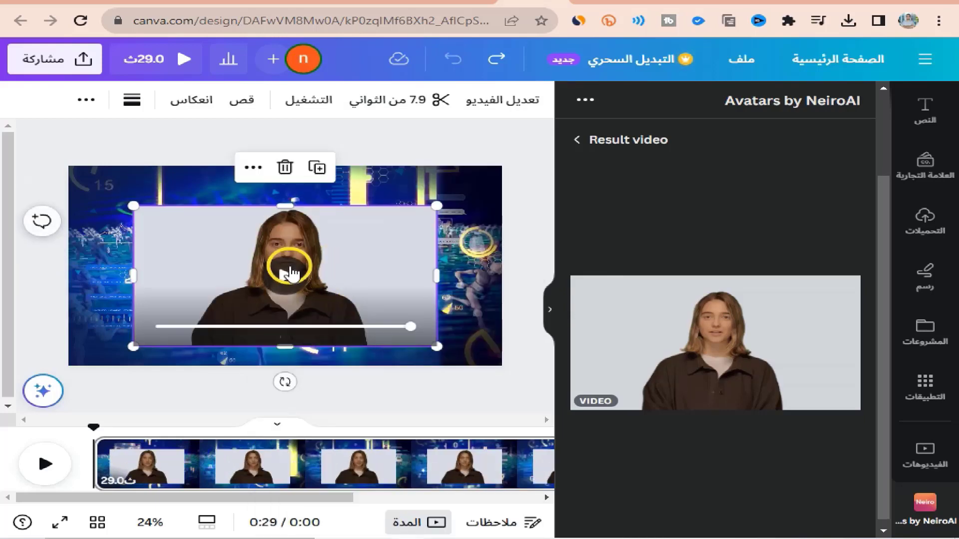
right_click(352, 261)
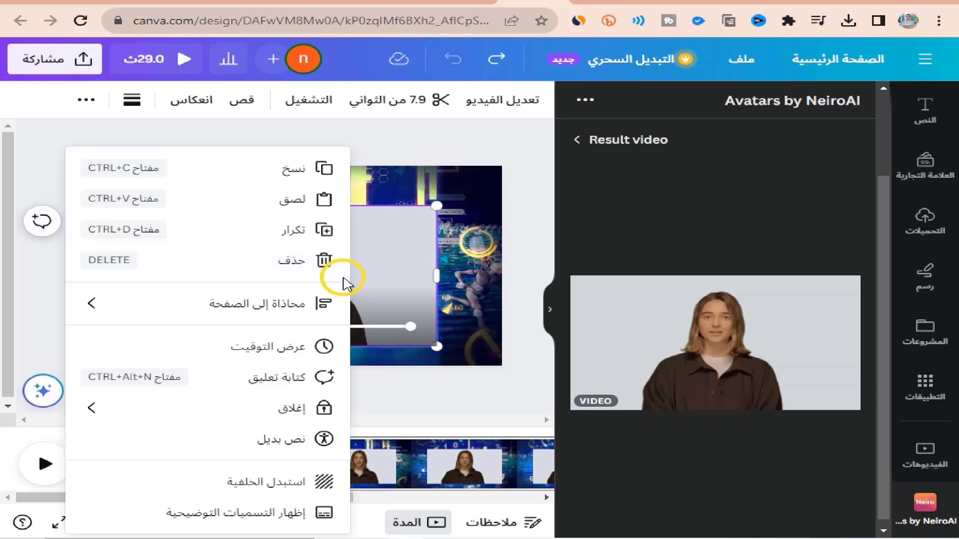
left_click(405, 241)
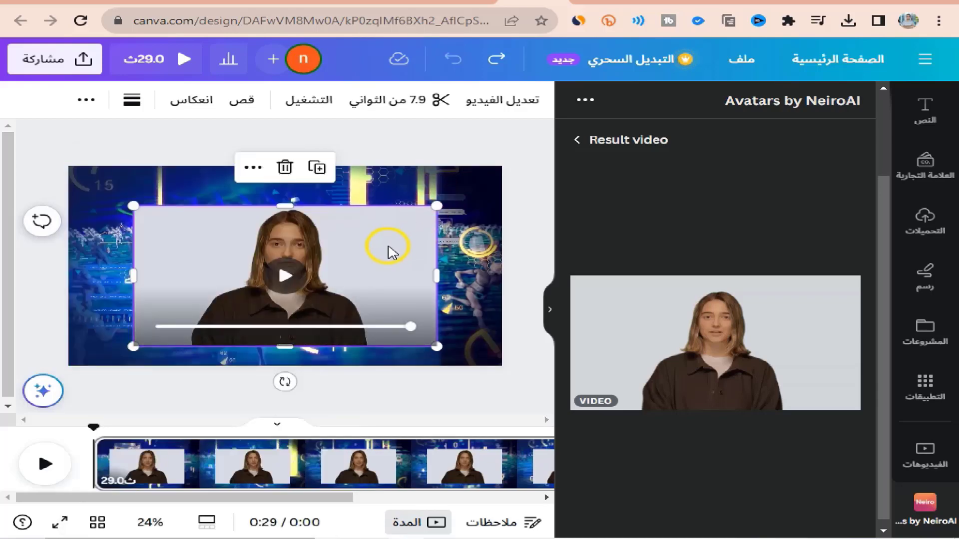
Remove the avatar video's background and move the avatar to the page's bottom edge, slightly right of centre.
left_click(497, 100)
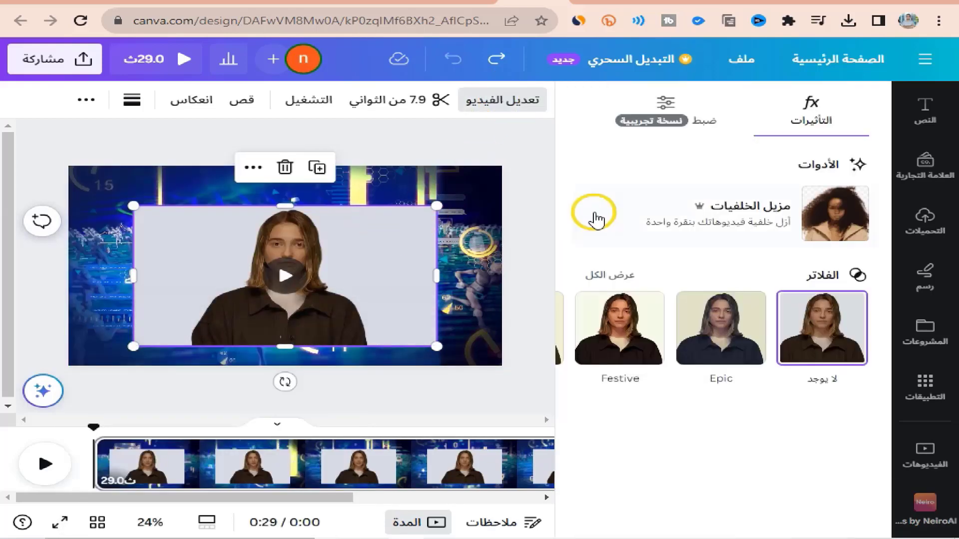
left_click(773, 217)
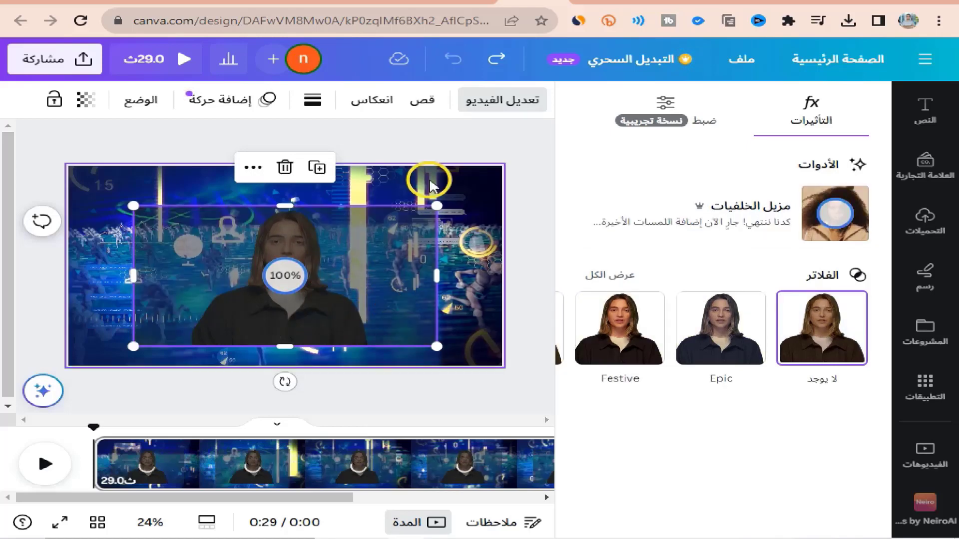
left_click_drag(399, 304, 352, 294)
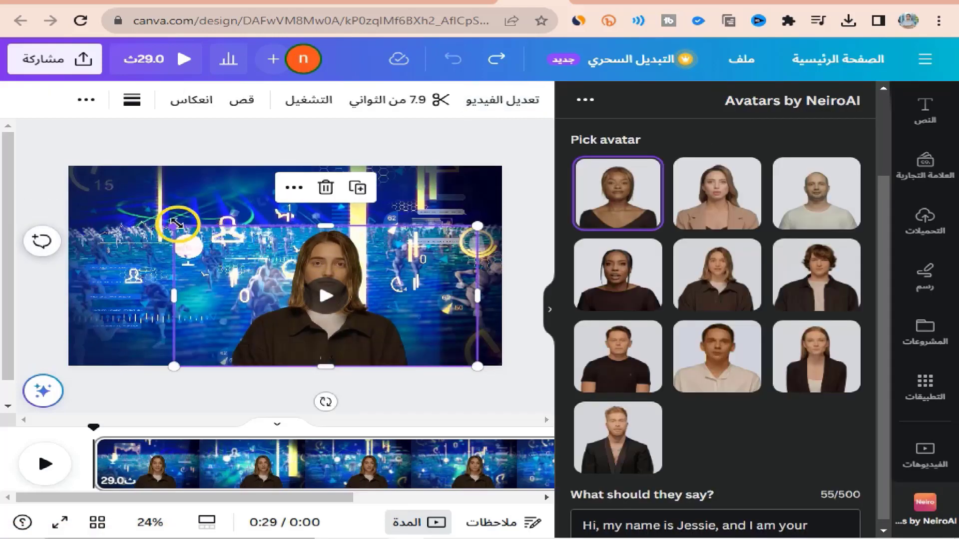
Enlarge the avatar video, move it to the page's lower-left corner and preview it against the background.
left_click_drag(176, 225, 131, 202)
left_click_drag(228, 270, 100, 273)
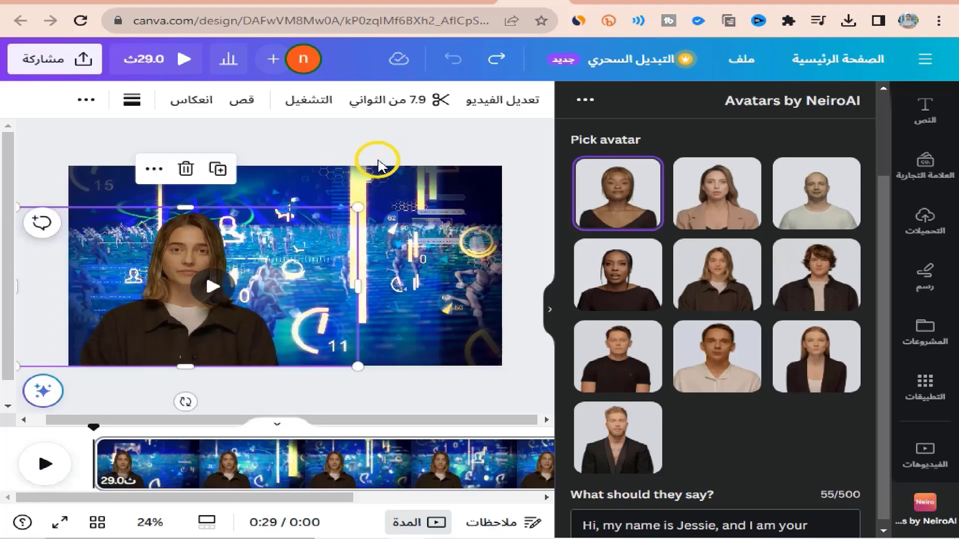
left_click(406, 259)
left_click(220, 301)
left_click(214, 288)
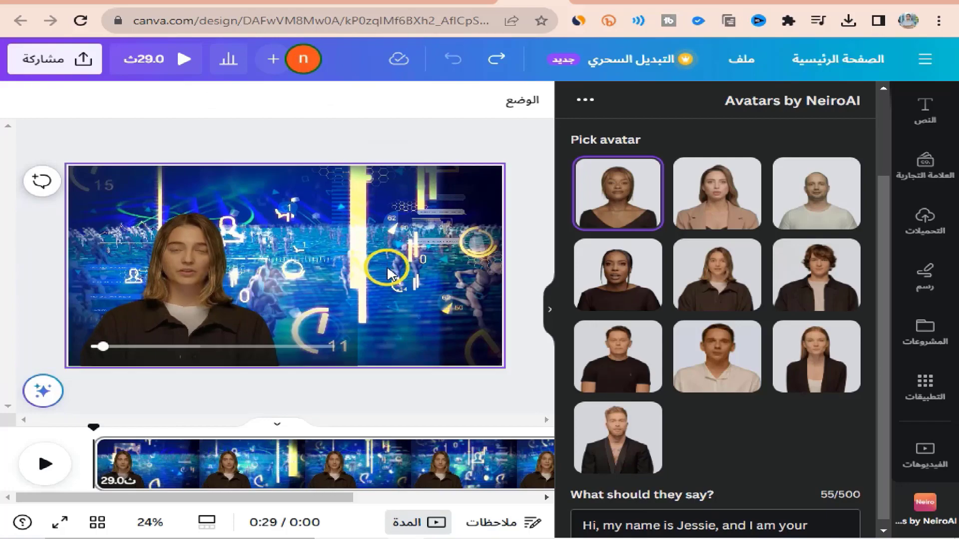
left_click(261, 300)
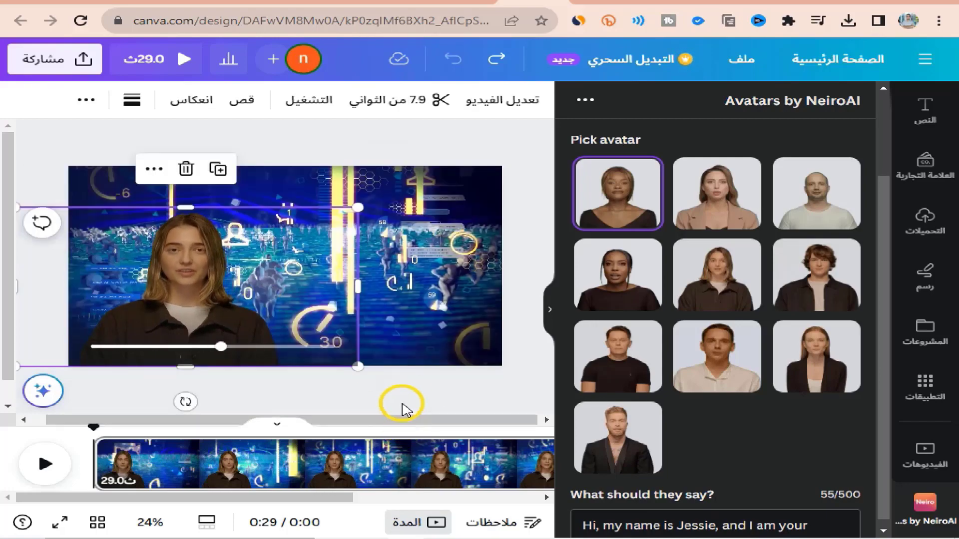
Delete the blue futuristic background video and search the video library for "ai".
left_click(365, 251)
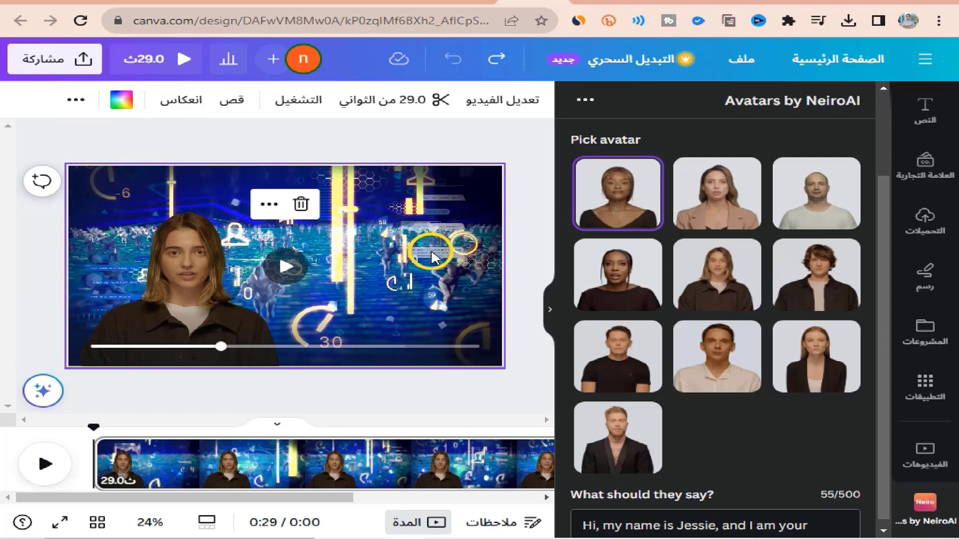
key("Delete")
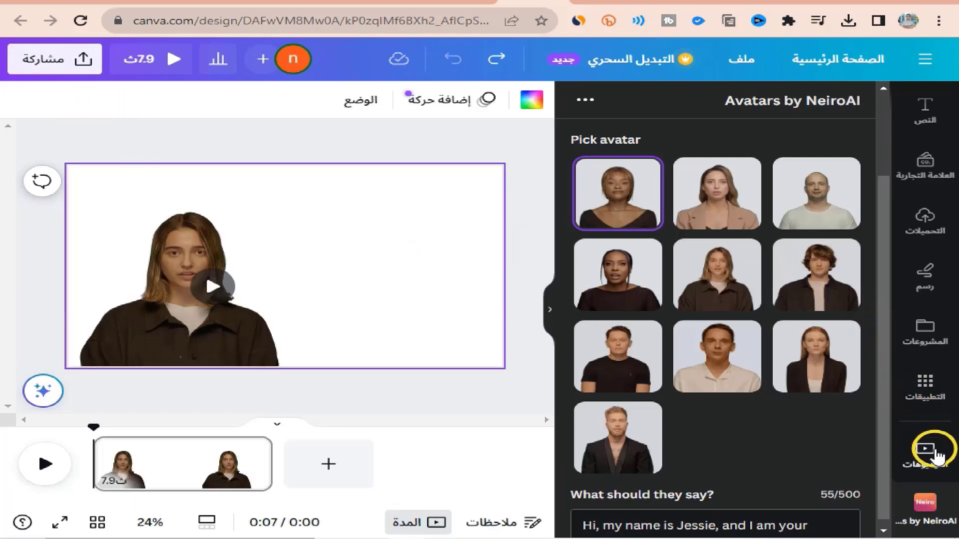
left_click(937, 456)
scroll(816, 278, "down", 5)
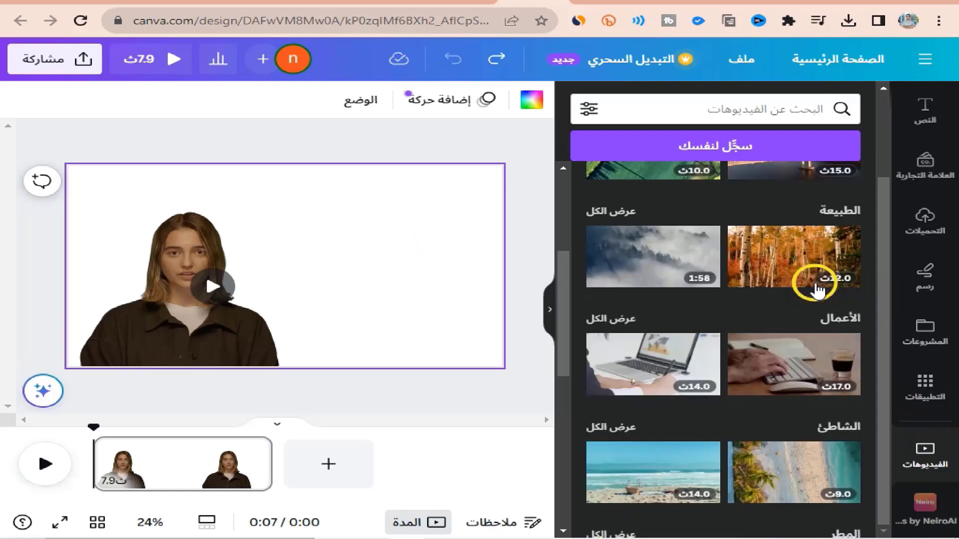
scroll(814, 270, "up", 2)
left_click(729, 107)
type("a")
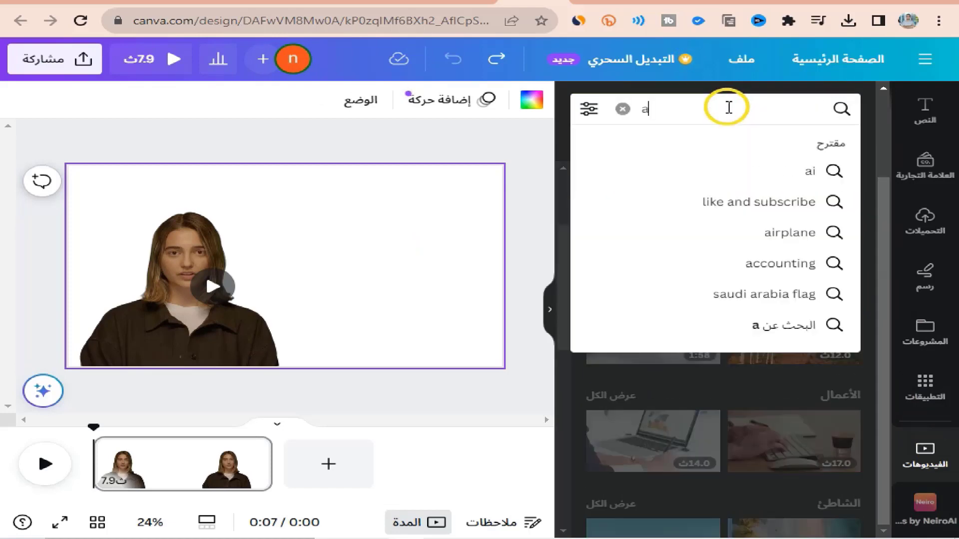
type("i")
key("Return")
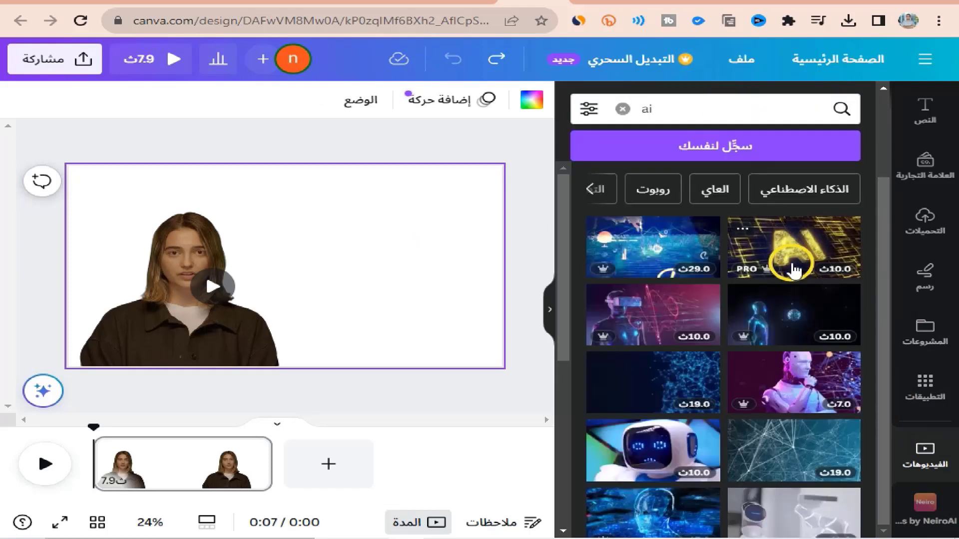
Try the golden AI circuit video as the page background and delete it again.
left_click(822, 251)
right_click(401, 247)
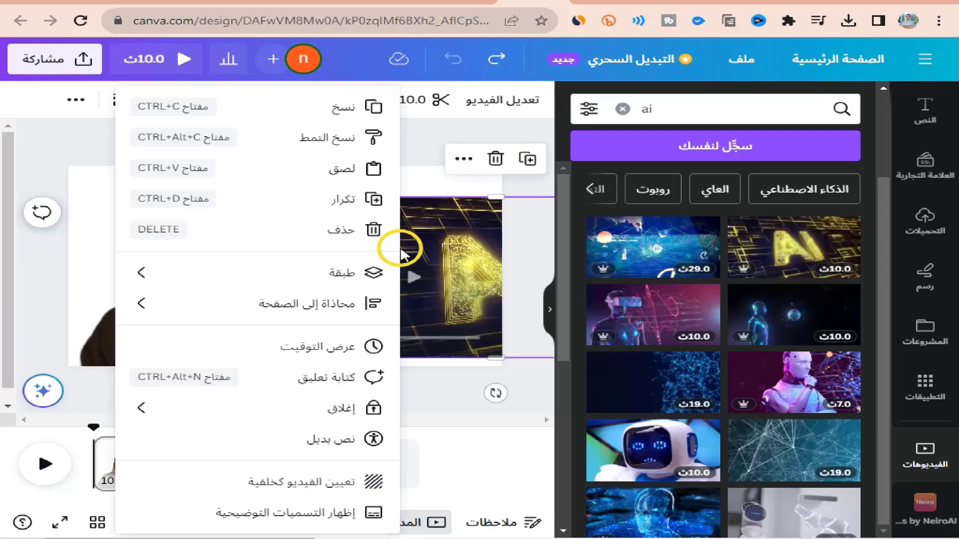
left_click(351, 487)
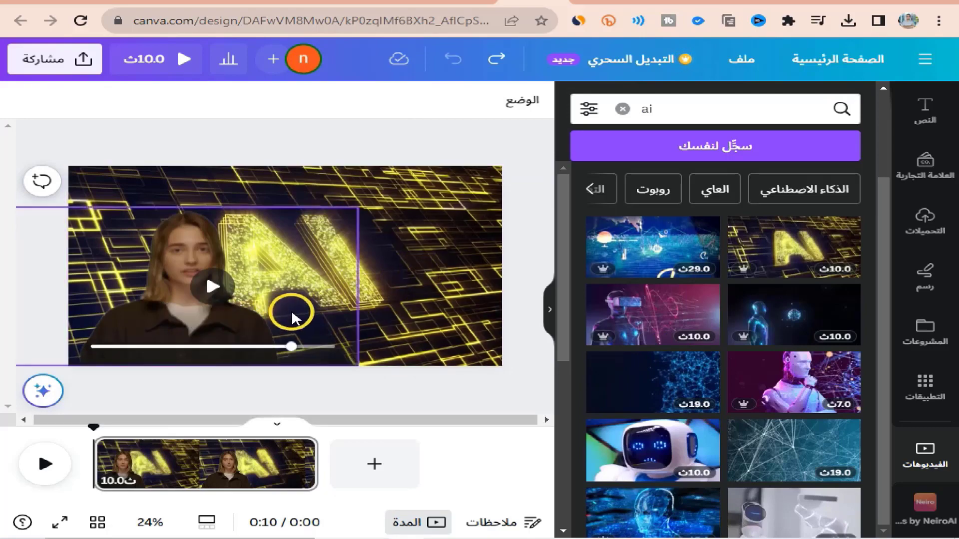
left_click(446, 283)
key("Delete")
Add the 10-second blue and purple AI video from the search results and set it as the page background.
scroll(810, 364, "down", 6)
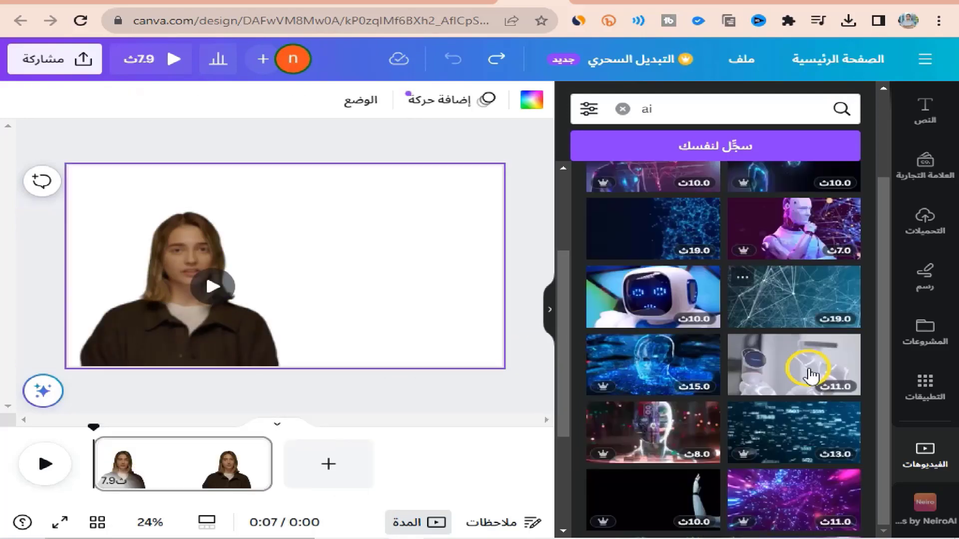
scroll(809, 374, "down", 3)
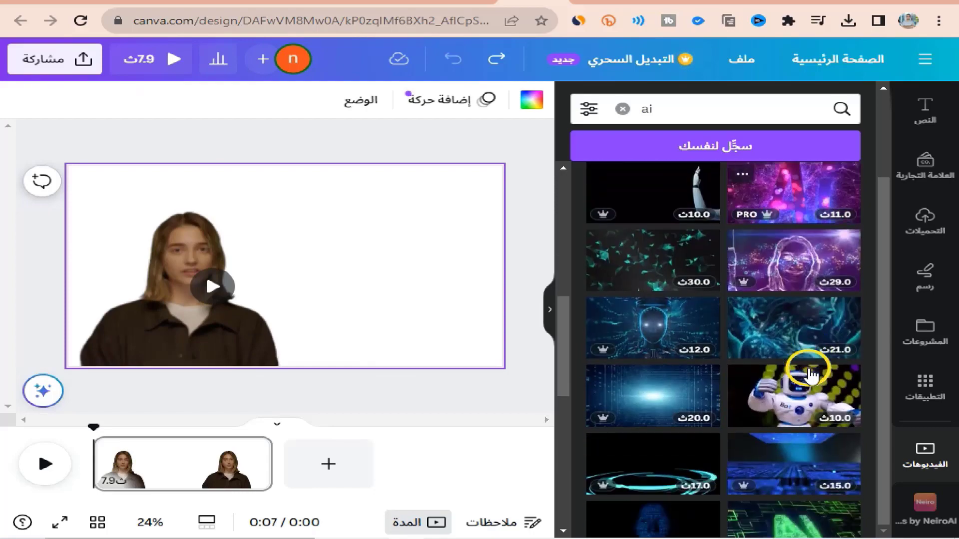
scroll(707, 393, "down", 4)
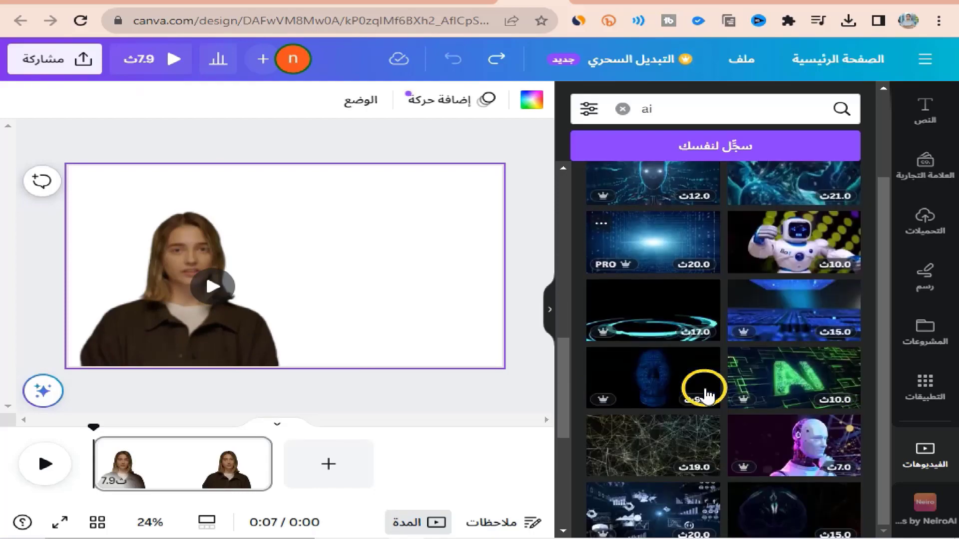
scroll(706, 392, "down", 5)
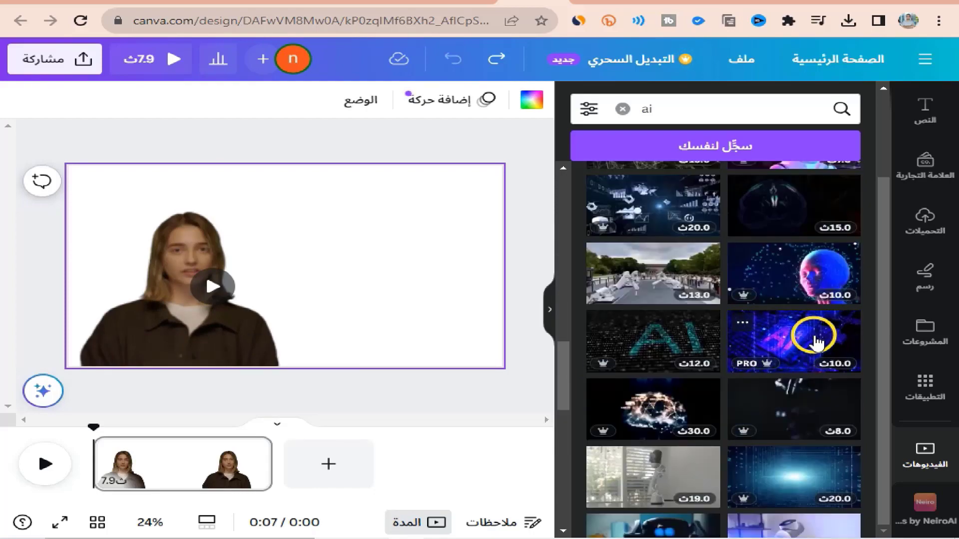
left_click_drag(815, 337, 433, 255)
right_click(434, 256)
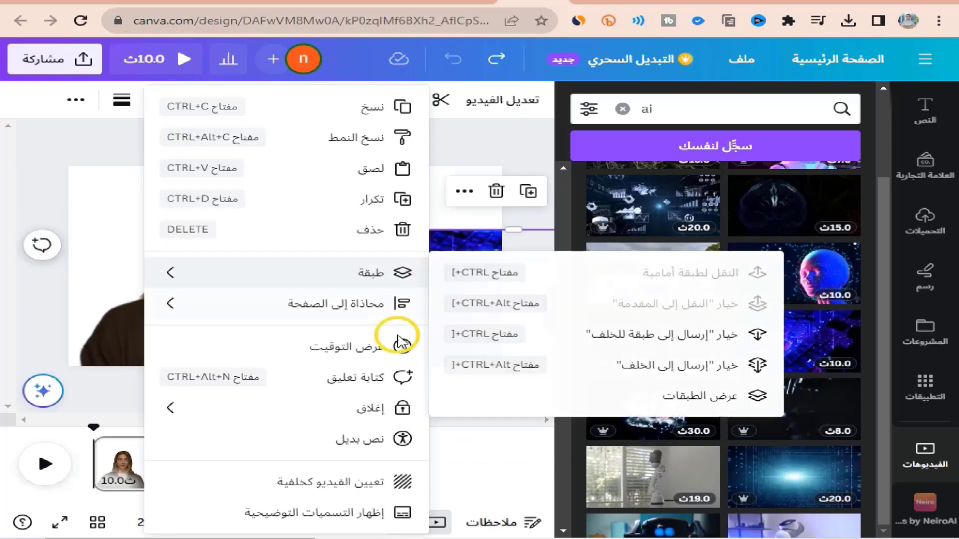
left_click(395, 482)
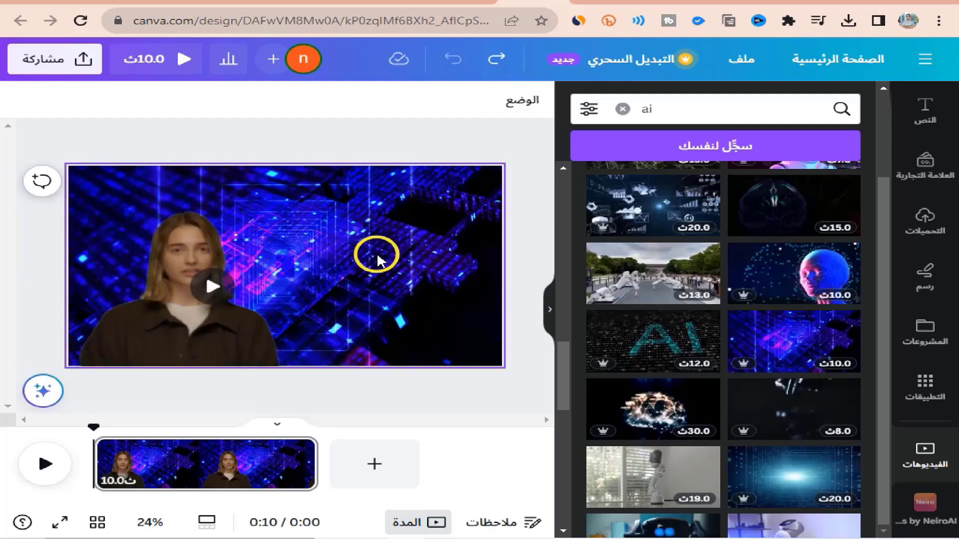
left_click(315, 274)
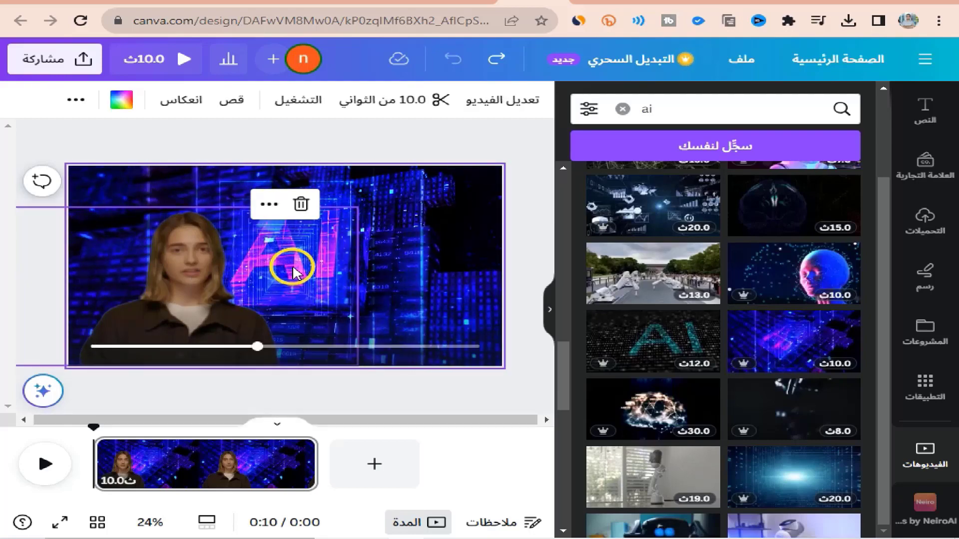
Shrink the avatar video slightly, keeping the avatar at the page's lower-left corner.
left_click(300, 267)
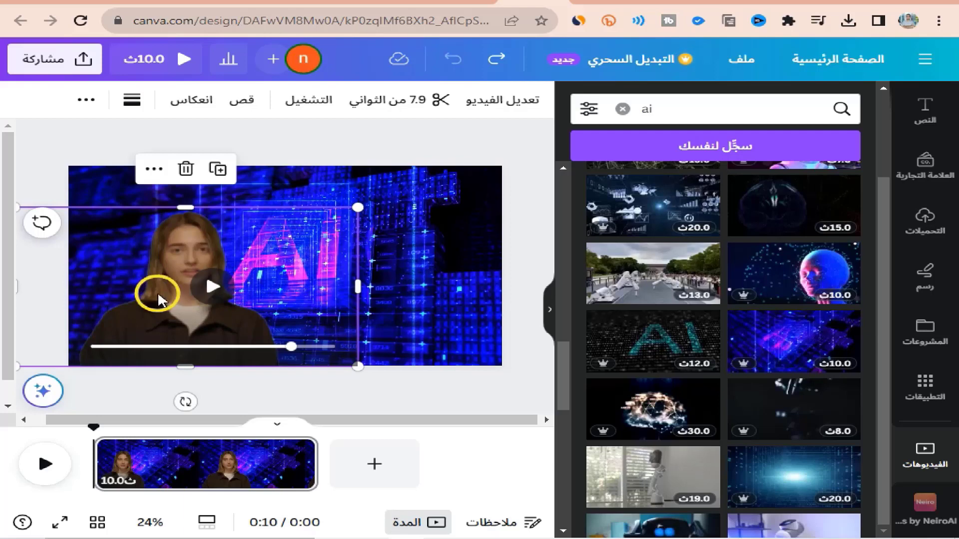
mouse_move(158, 298)
left_mouse_down()
mouse_move(359, 289)
mouse_move(385, 303)
mouse_move(113, 293)
mouse_move(157, 303)
left_mouse_up()
left_click_drag(353, 212, 332, 221)
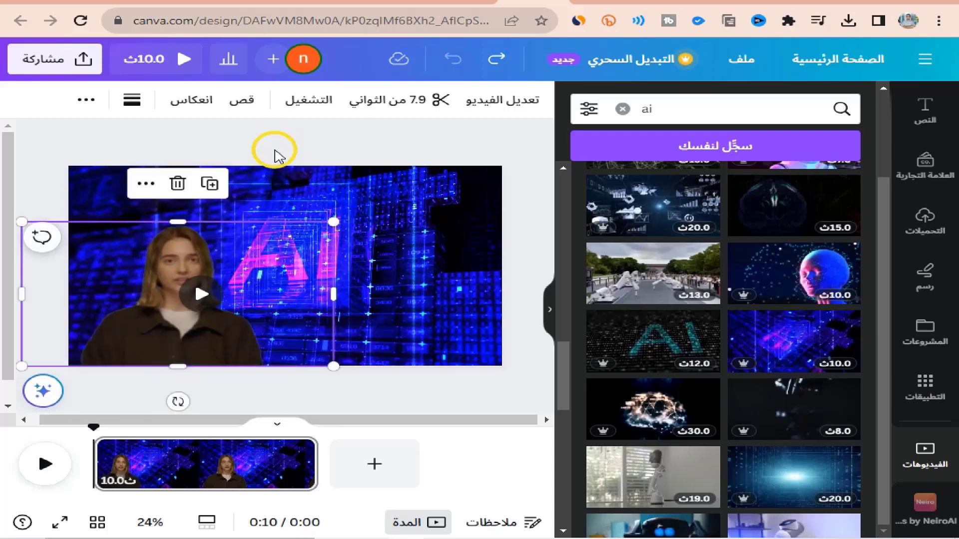
left_click(231, 169)
Download the design as an MP4 video at 1080p quality.
left_click(65, 59)
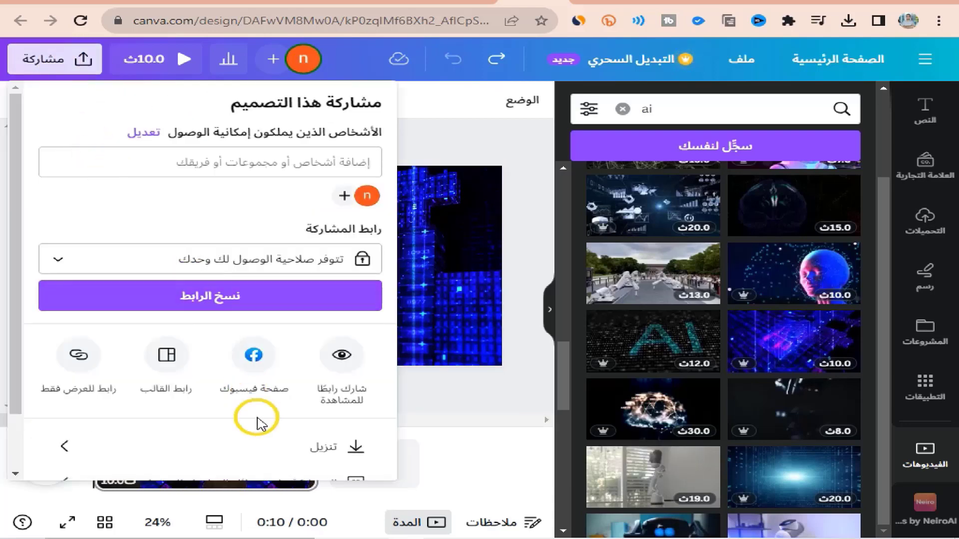
left_click(276, 448)
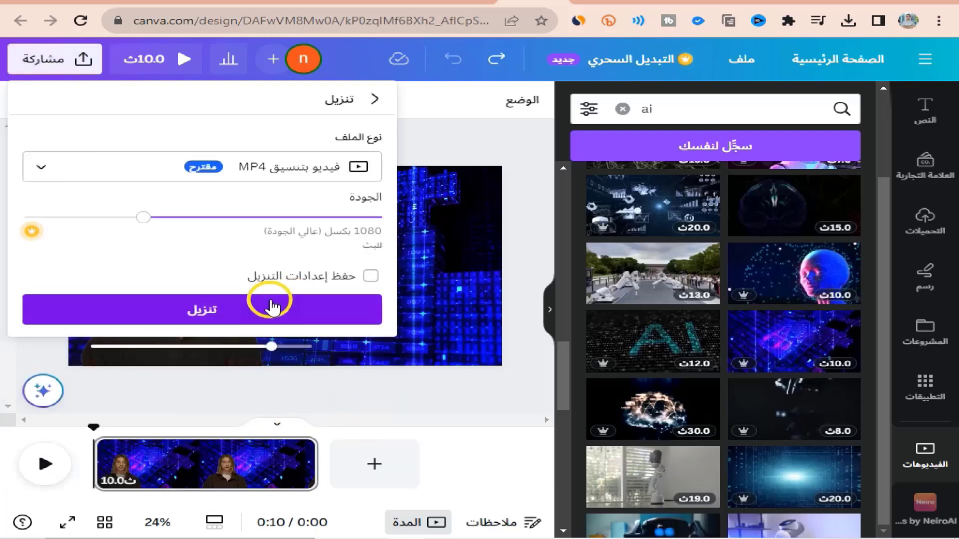
left_click(267, 303)
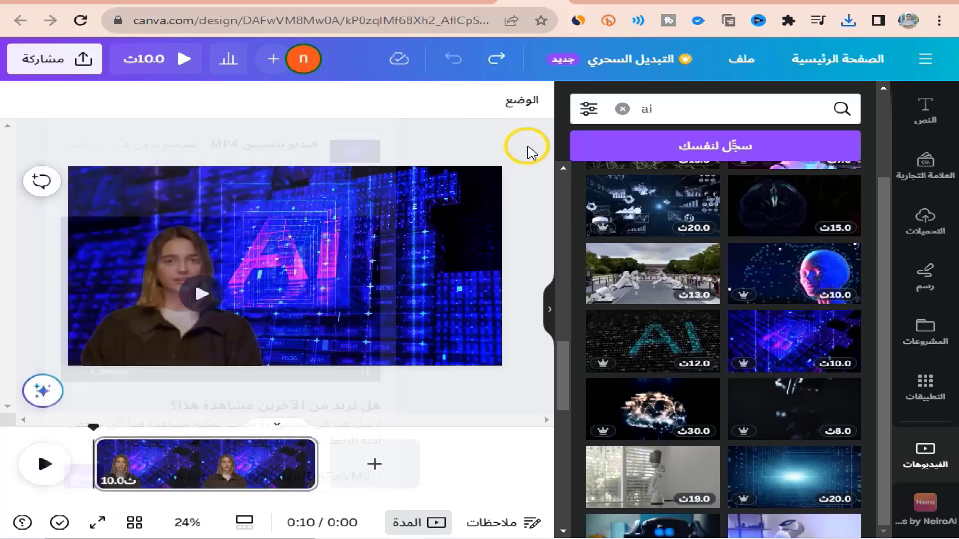
Show the downloaded MP4 in its Downloads folder and play it in a media player to check the avatar.
left_click(848, 20)
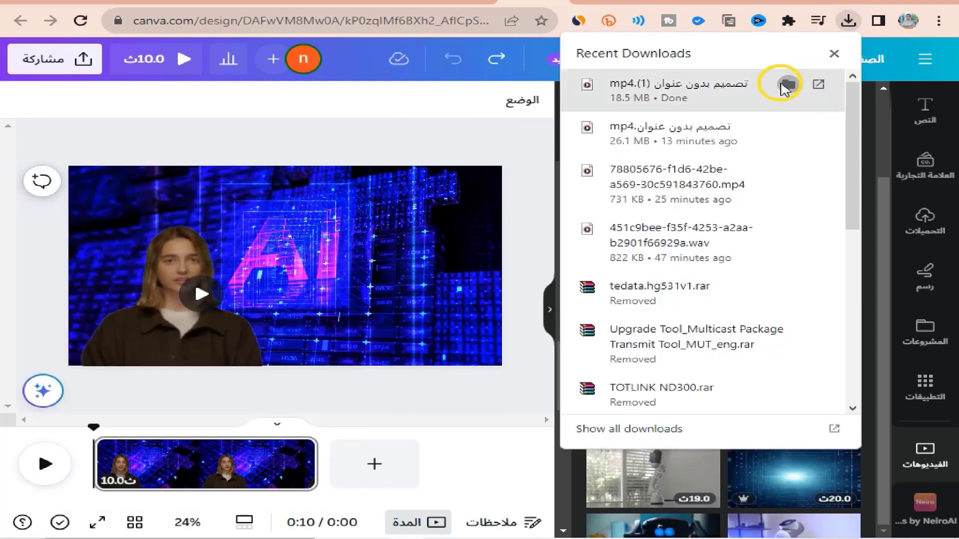
left_click(783, 86)
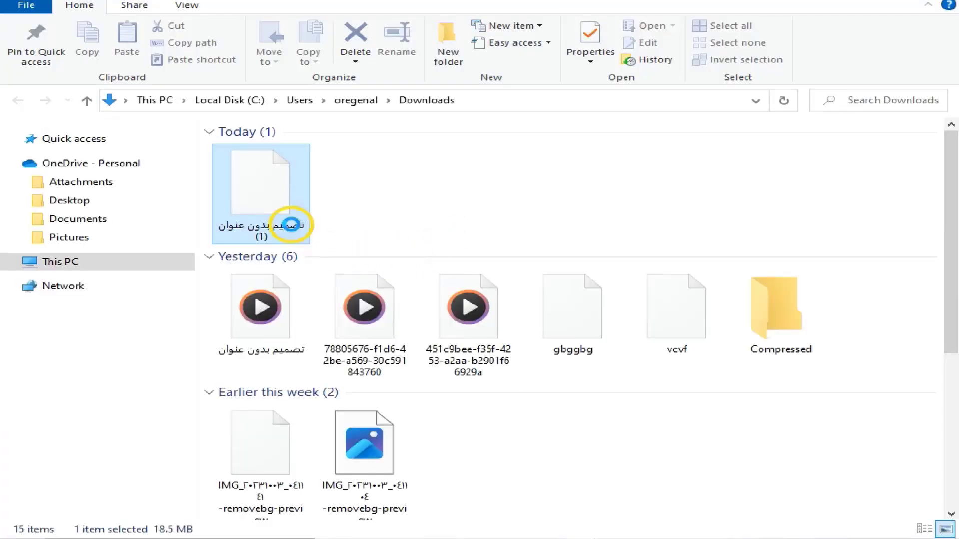
right_click(287, 194)
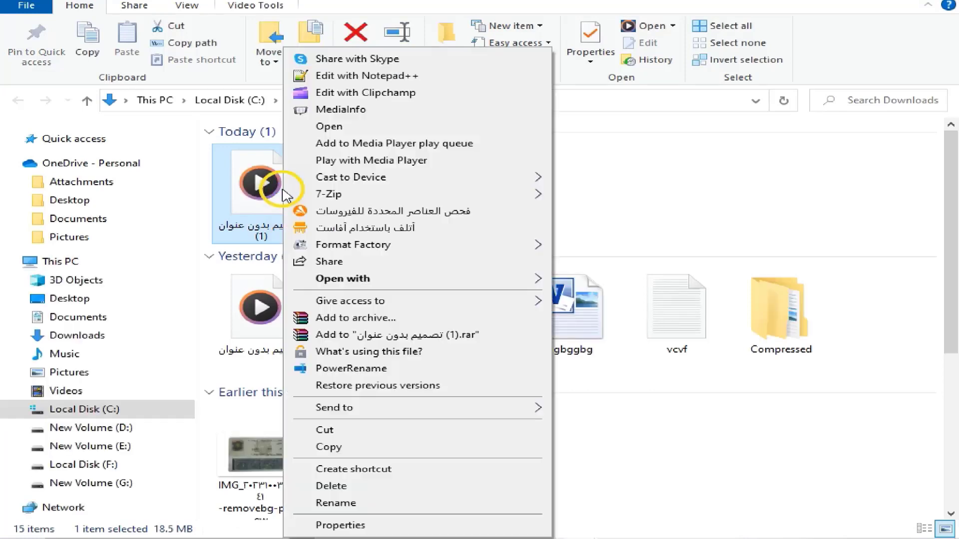
left_click(612, 328)
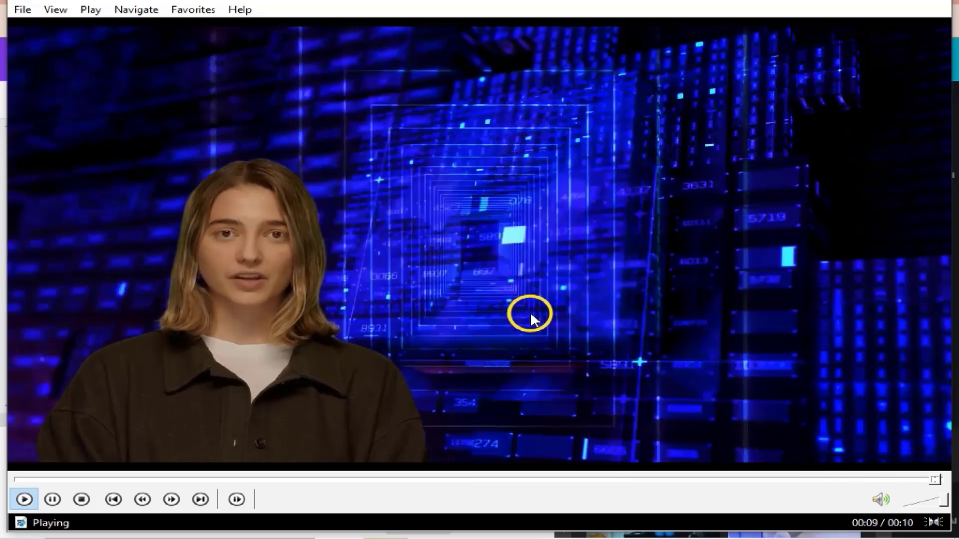
left_click(641, 314)
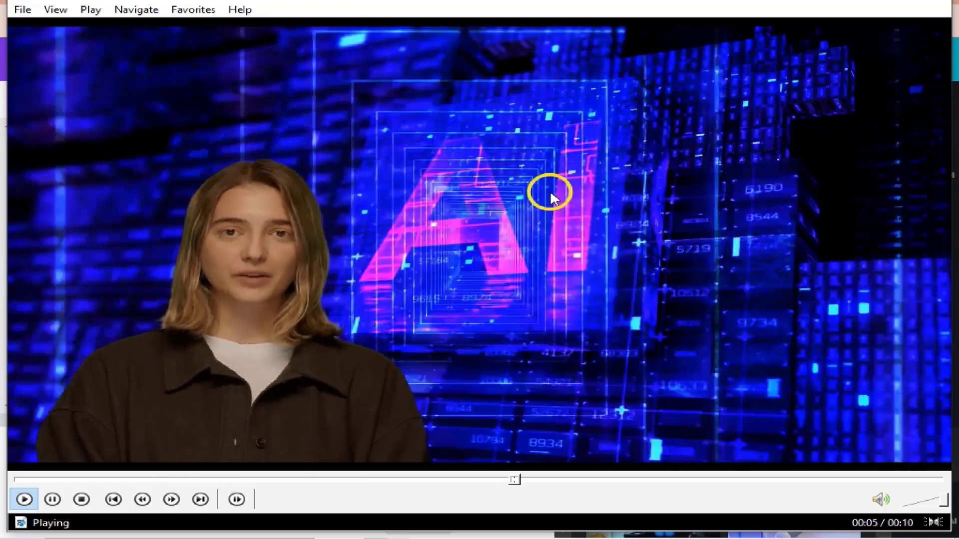
left_click(475, 166)
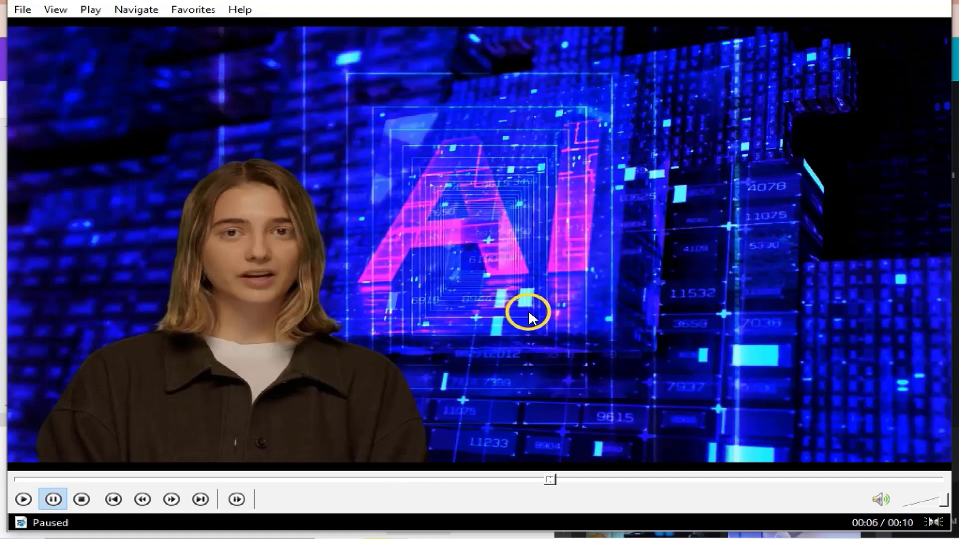